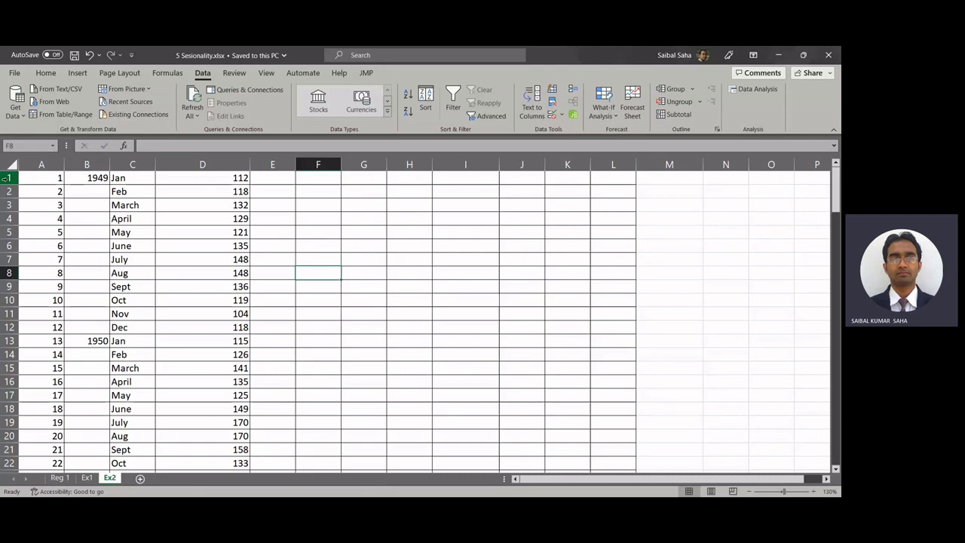
Step: Bring up the row 1 context menu to insert a blank row above the passenger data
right_click(7, 178)
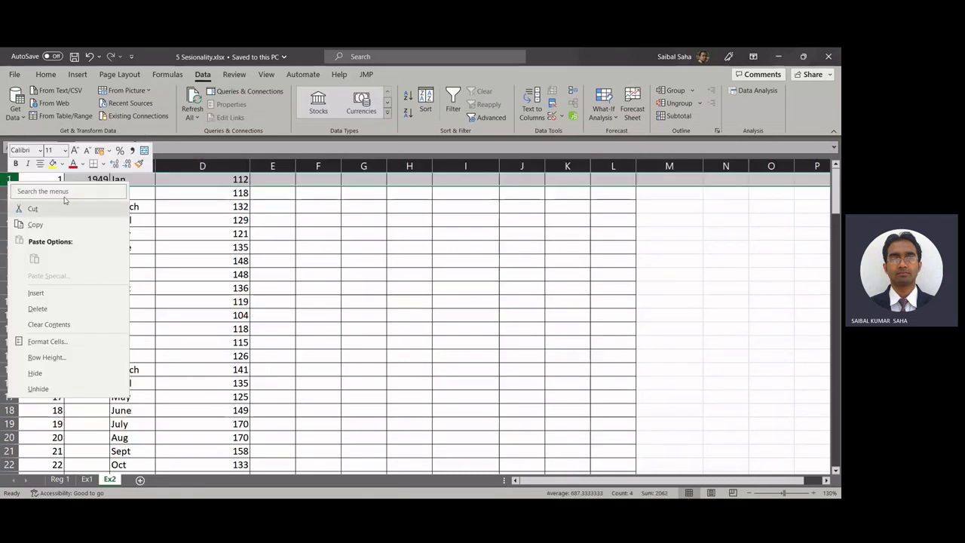
Step: Insert a blank row above the 1949 data so the series starts at row 2
left_click(49, 295)
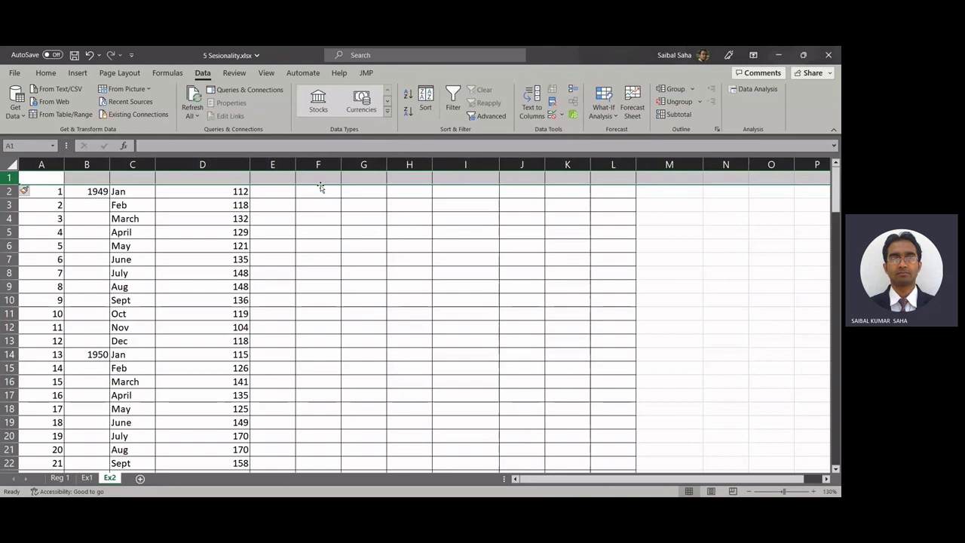
left_click(319, 195)
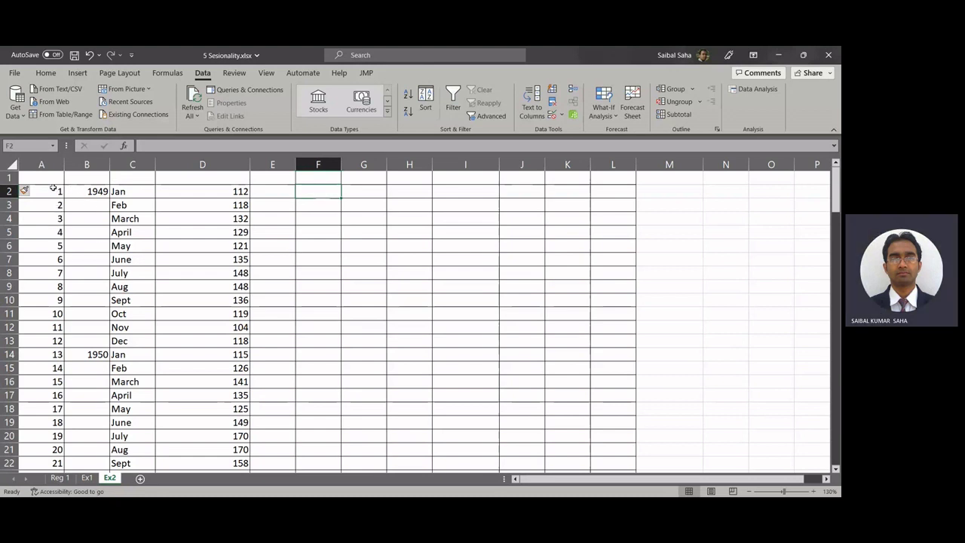
left_click(47, 178)
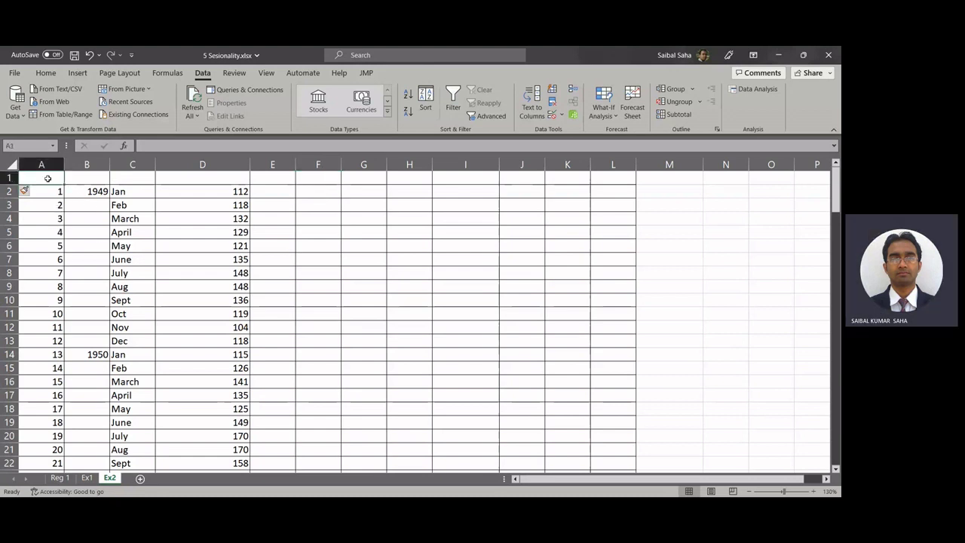
Step: Enter the headings Year, Months and No of passengers (Yt) in B1, C1 and D1
left_click(94, 176)
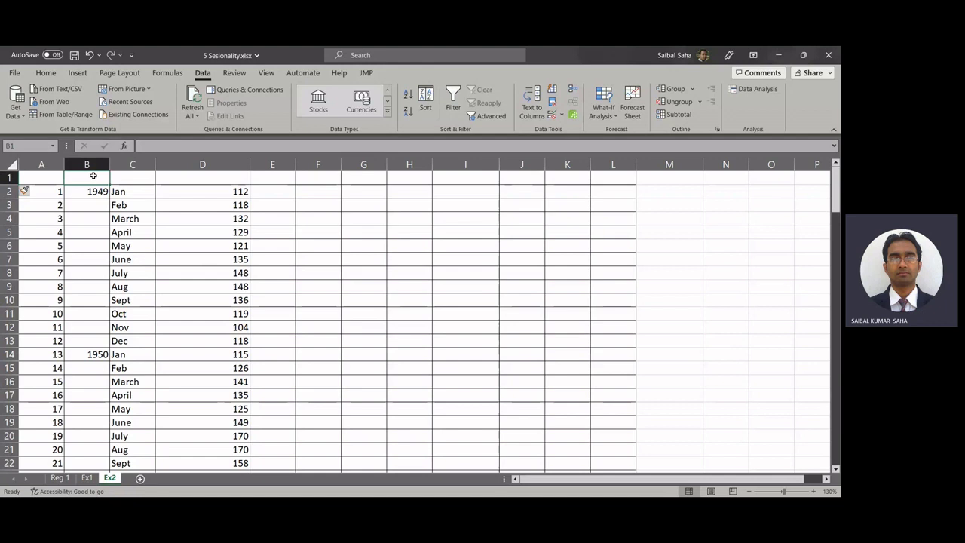
type("Yea")
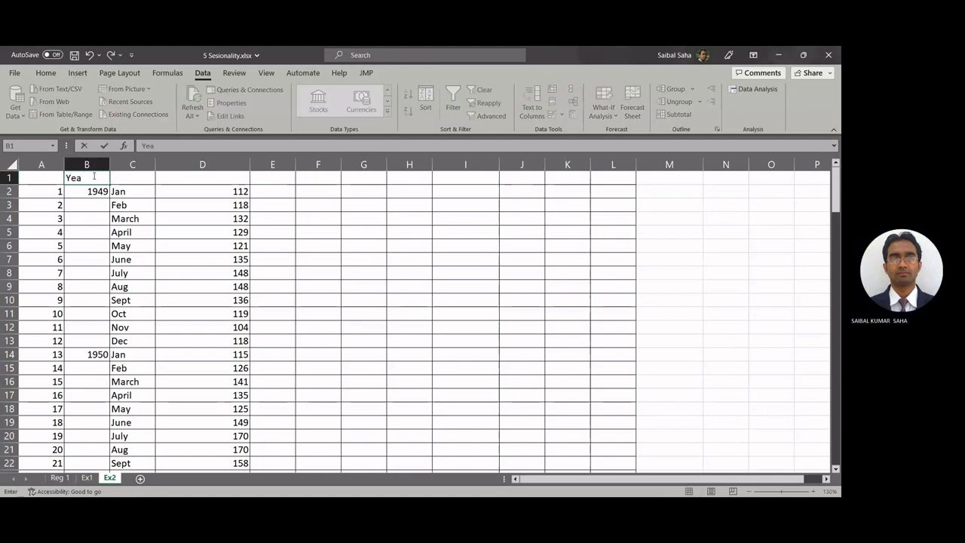
type("r")
key("Tab")
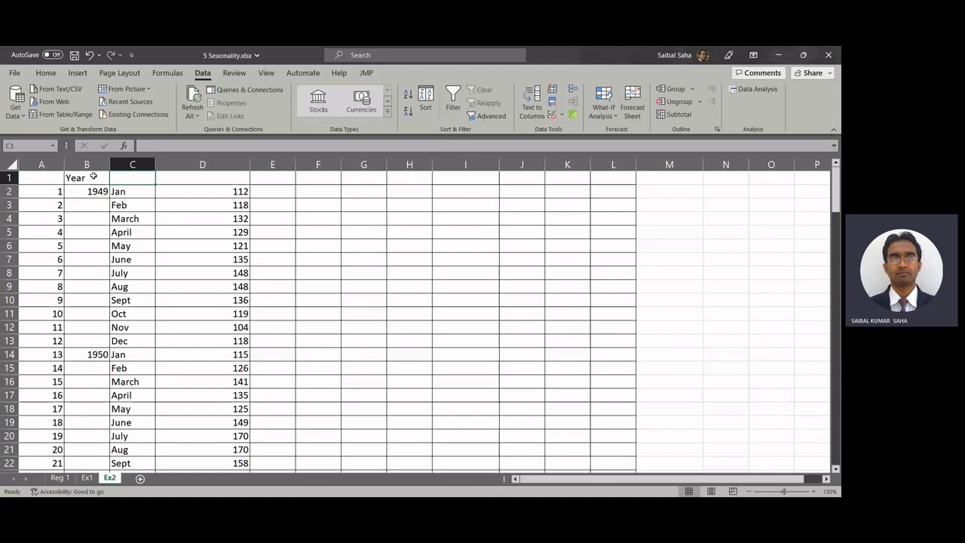
type("Months")
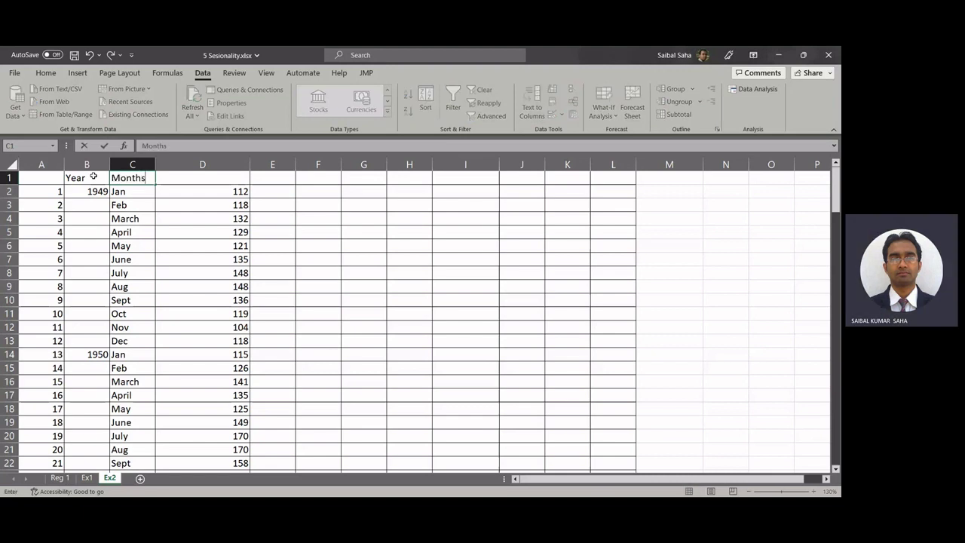
key("Tab")
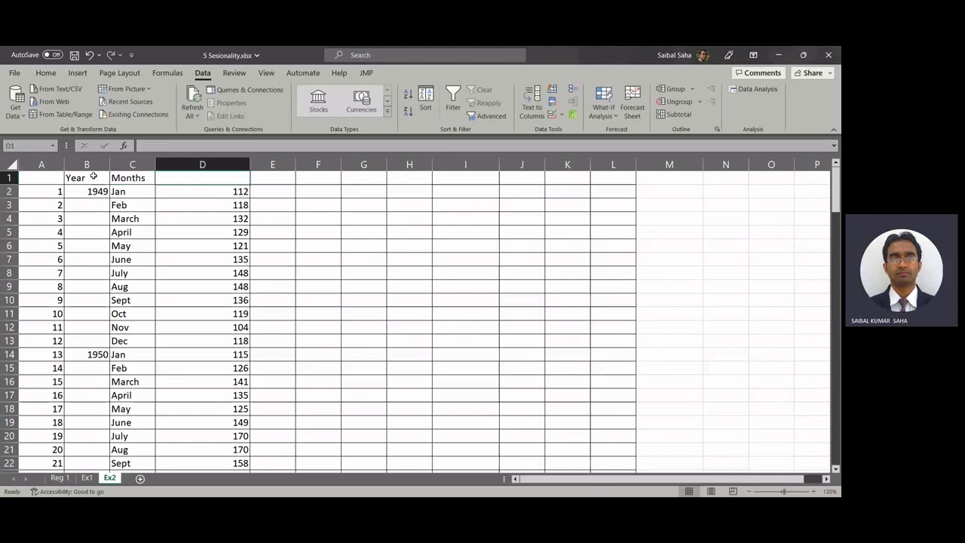
type("No")
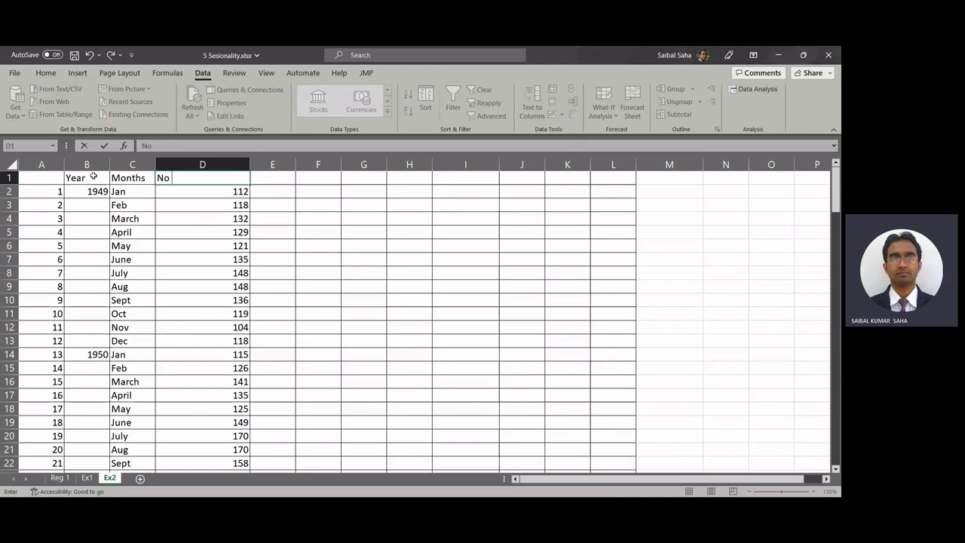
type(" of")
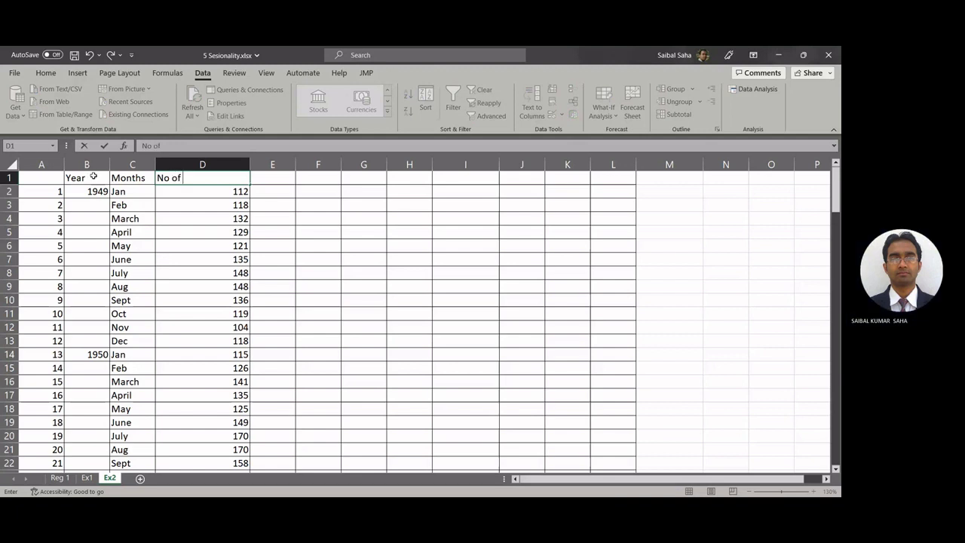
type(" passes")
key("BackSpace")
type("ngers")
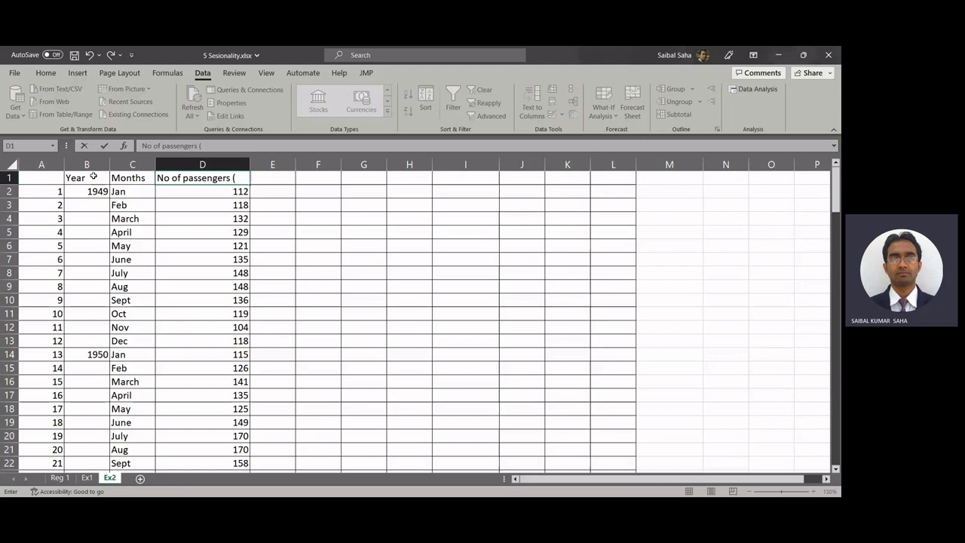
type("(Yt)")
Step: Make the whole header row 1 bold
left_click(9, 178)
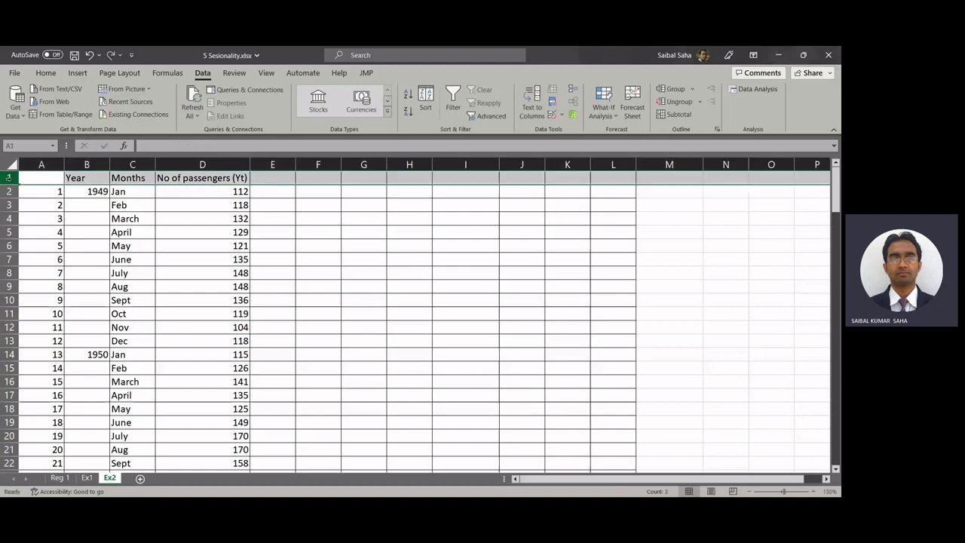
left_click(46, 73)
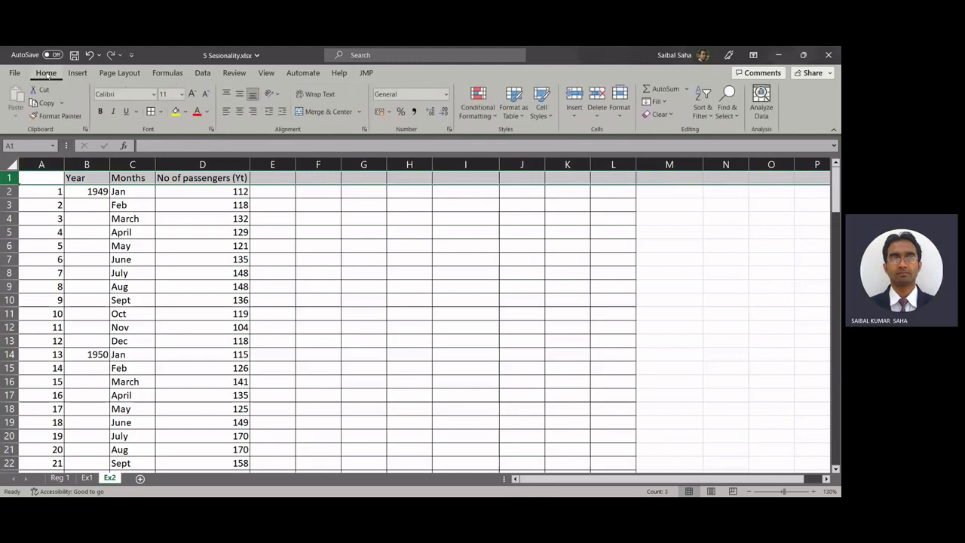
left_click(99, 113)
Step: Label column A with a lowercase t heading in A1 and review the data
left_click(47, 179)
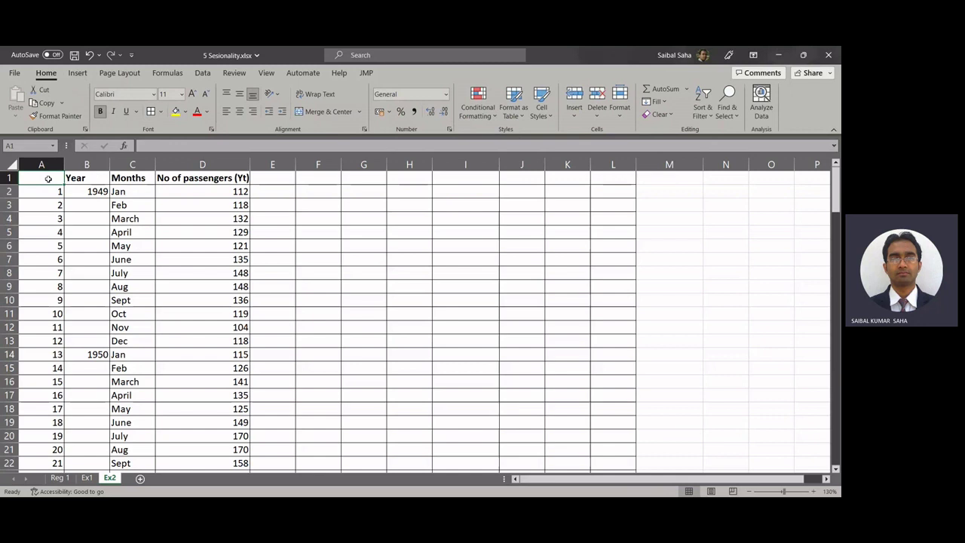
type("T")
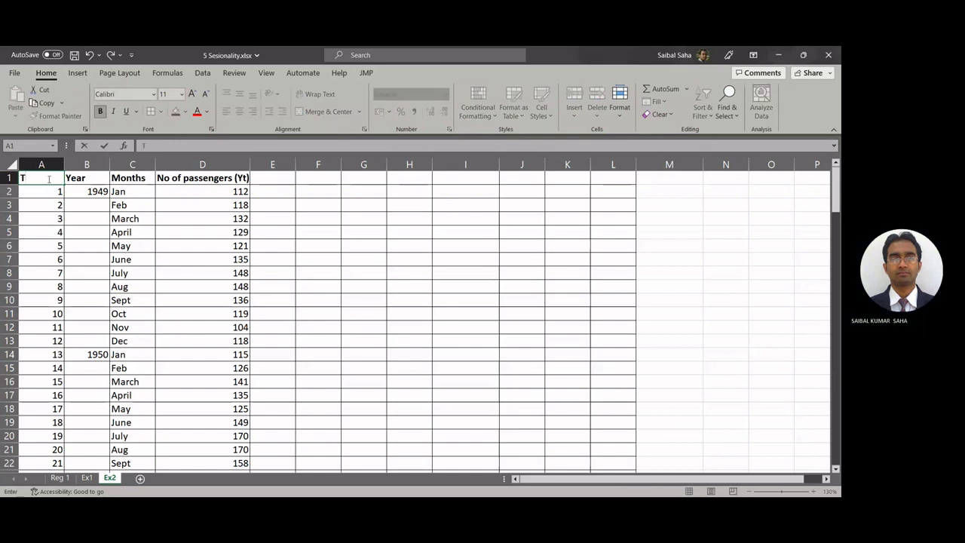
key("BackSpace")
type("t")
key("Tab")
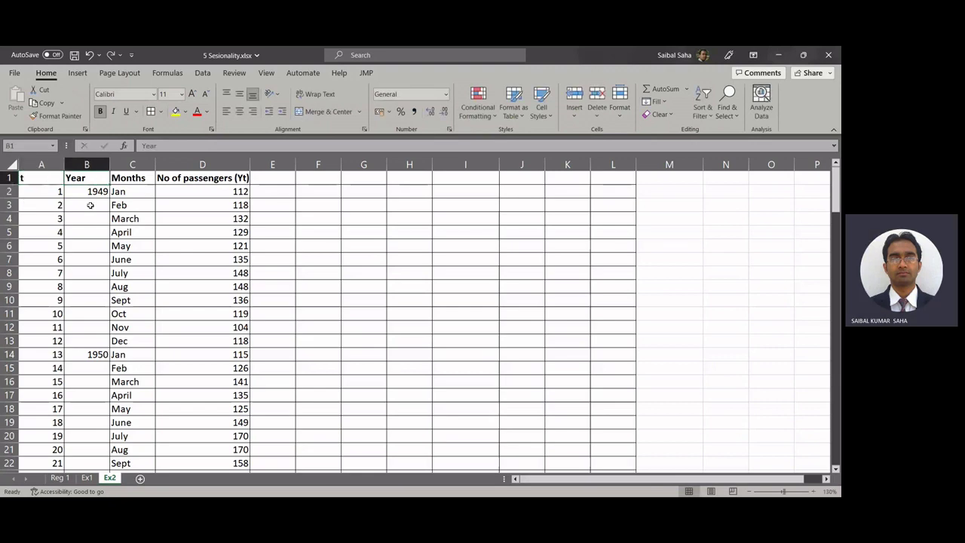
scroll(81, 242, "down", 1)
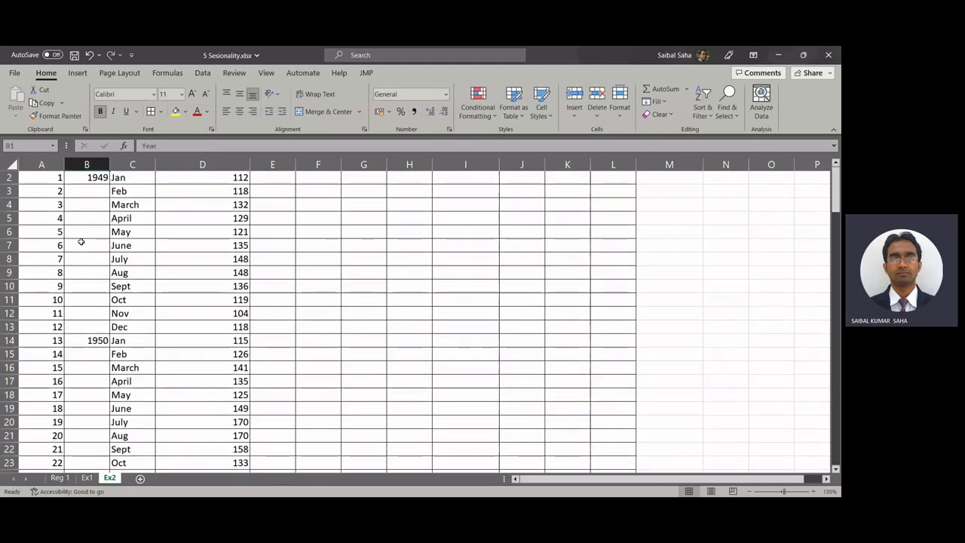
scroll(80, 241, "down", 20)
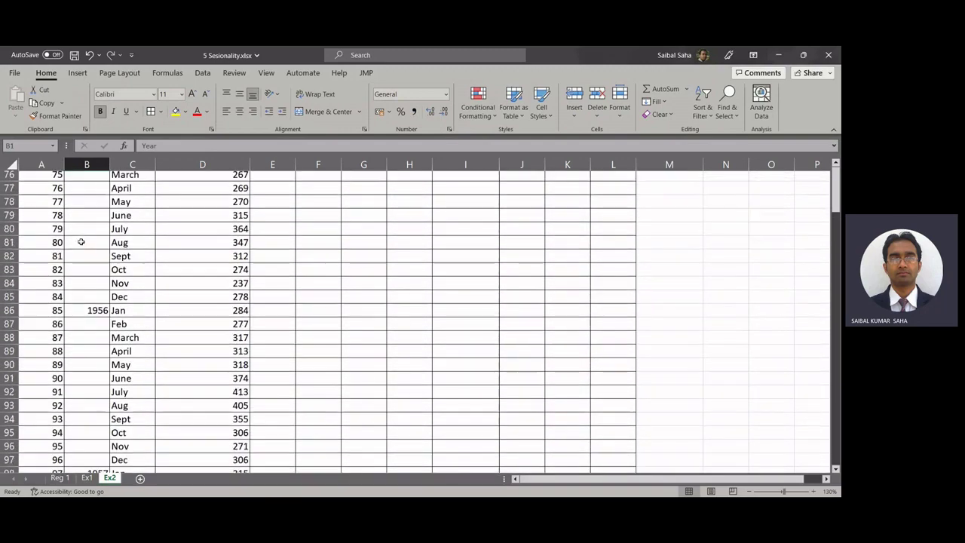
scroll(81, 241, "down", 19)
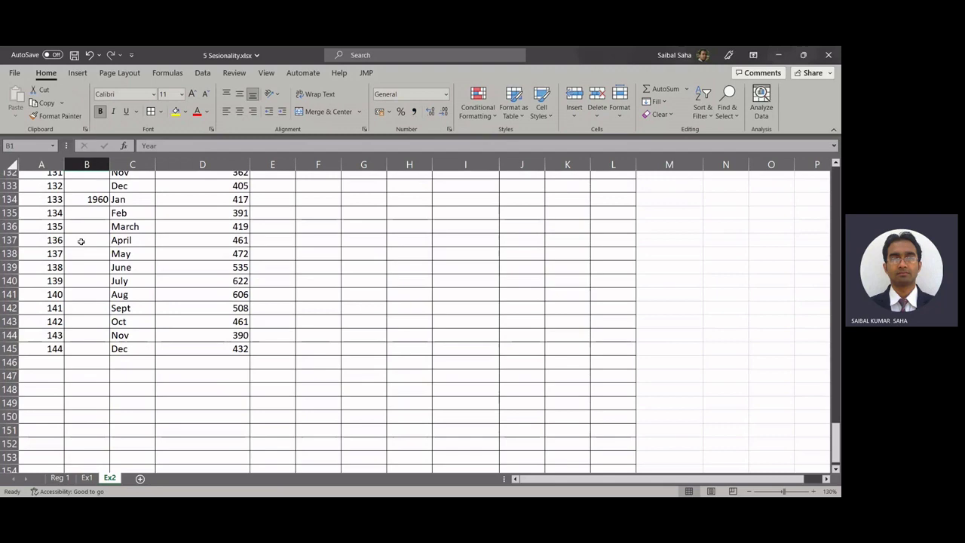
scroll(80, 241, "up", 20)
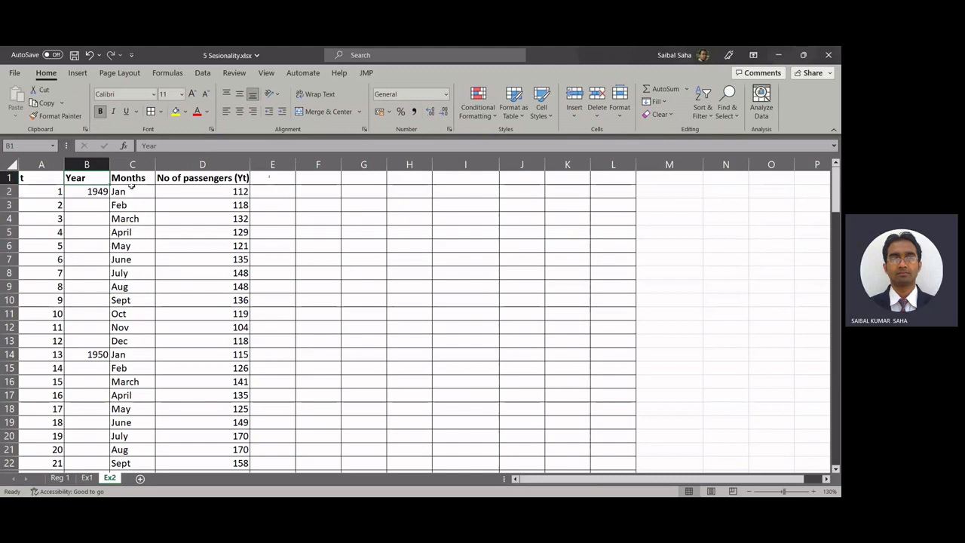
Step: Head column E MA(4) and enter an AVERAGEA of D2:D5 in E4
left_click(273, 177)
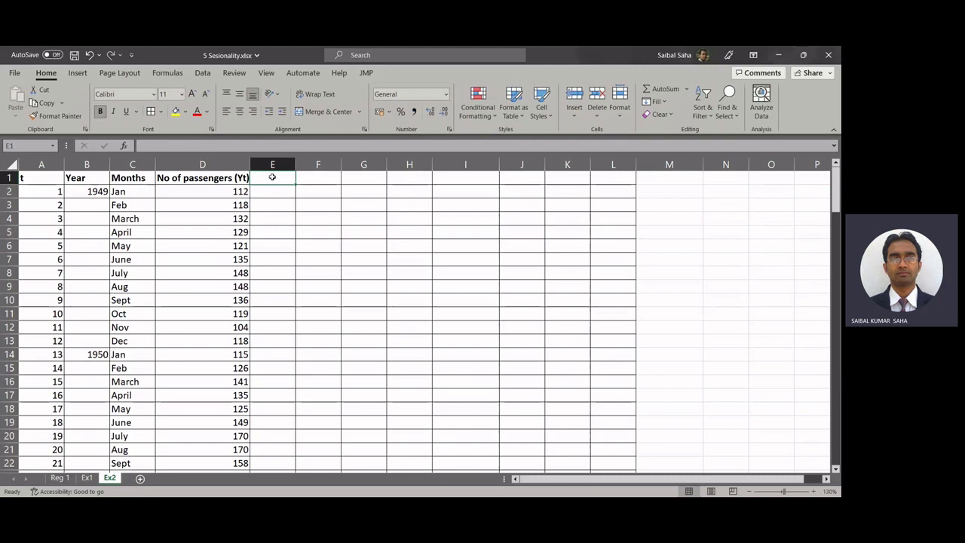
type("MA")
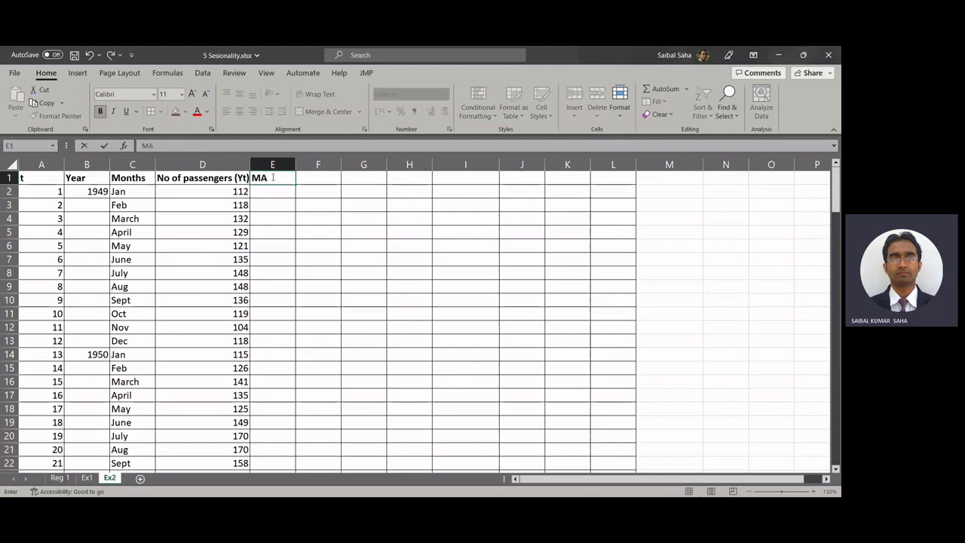
type("(4)")
key("Return")
key("Return")
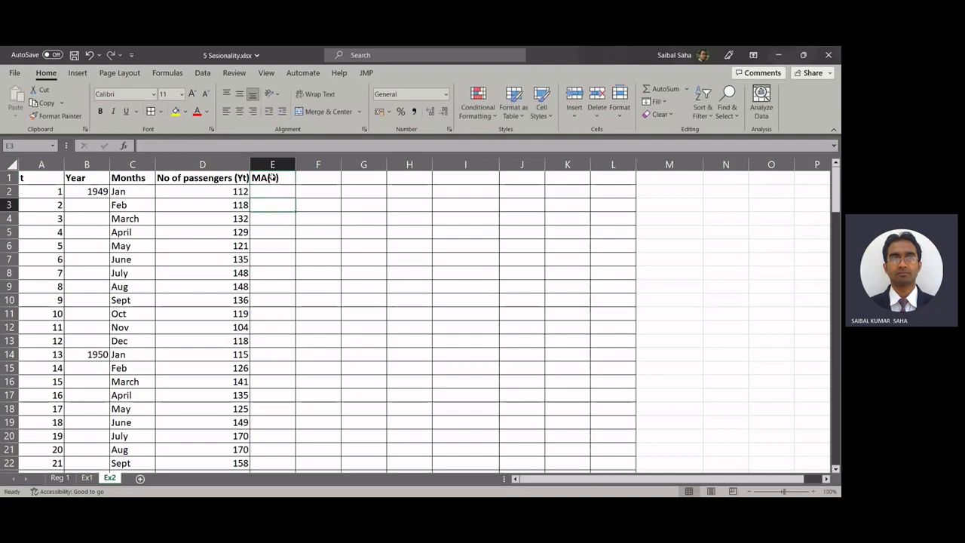
key("Return")
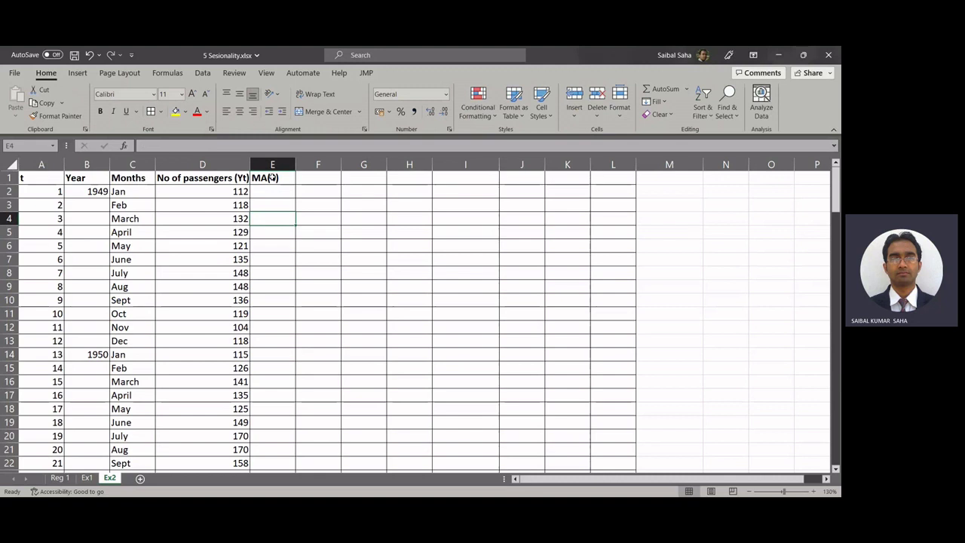
type("=aver")
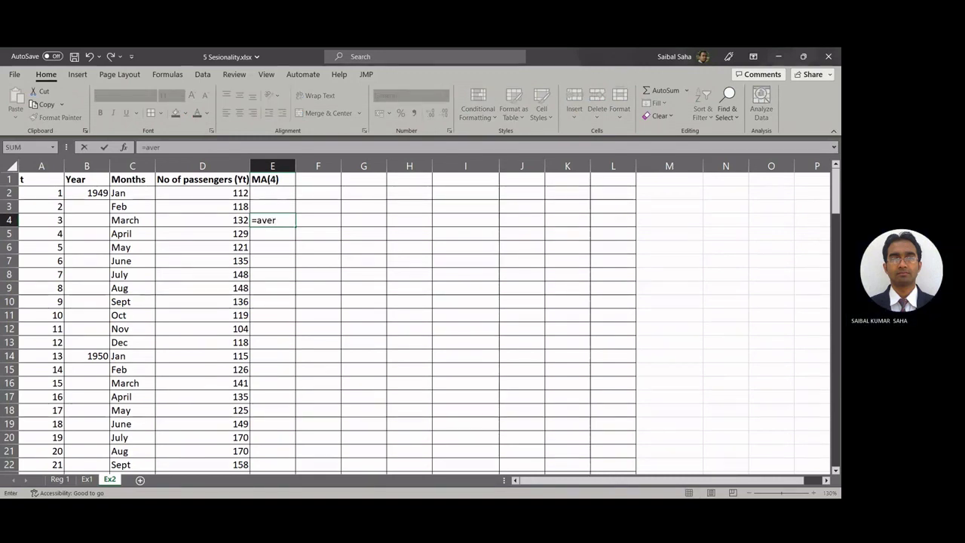
double_click(291, 241)
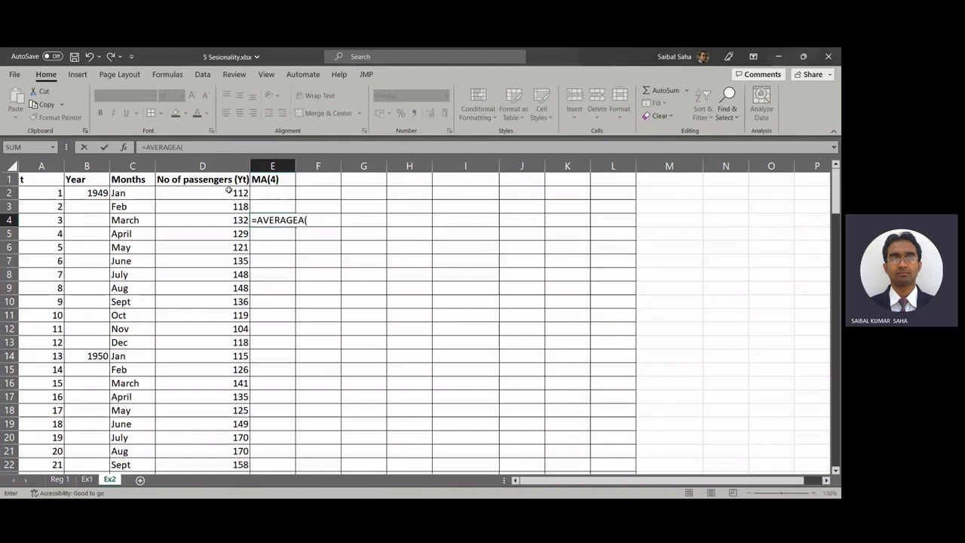
left_click_drag(229, 190, 229, 230)
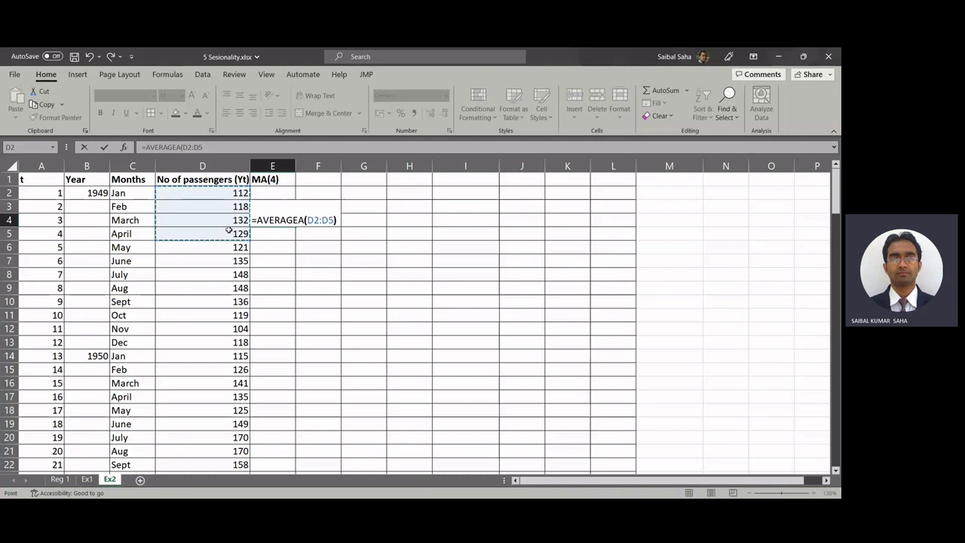
key("Return")
Step: Fill the MA(4) moving-average formula down column E
left_click(279, 219)
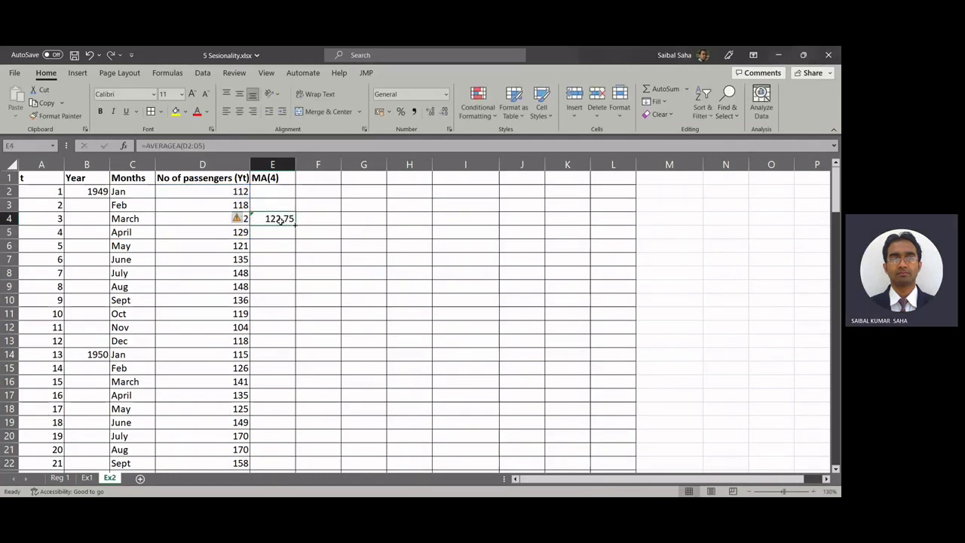
double_click(295, 226)
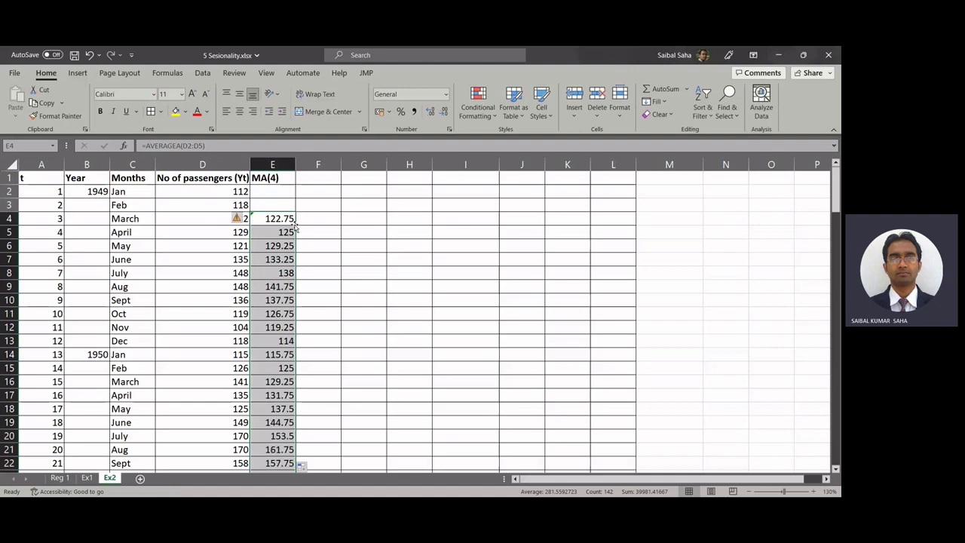
scroll(281, 331, "down", 20)
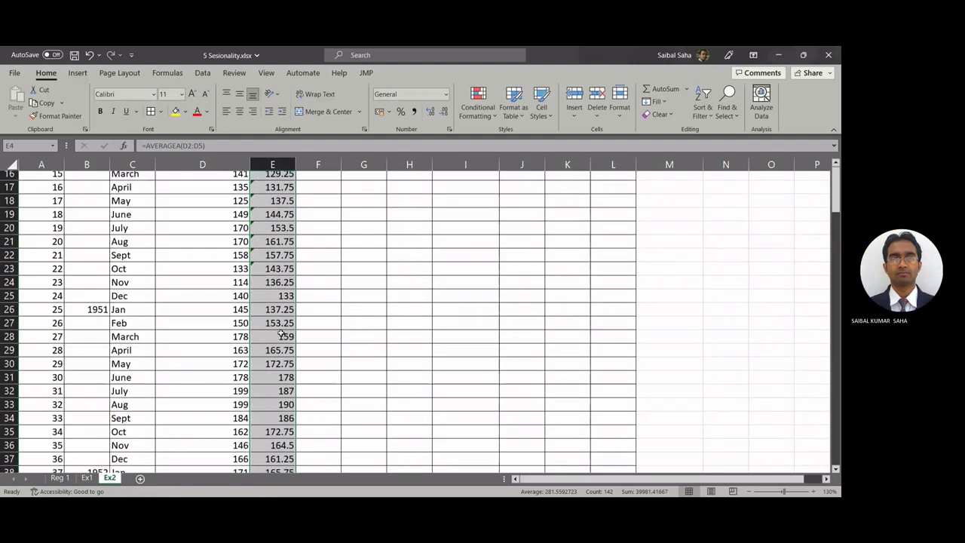
scroll(281, 332, "down", 20)
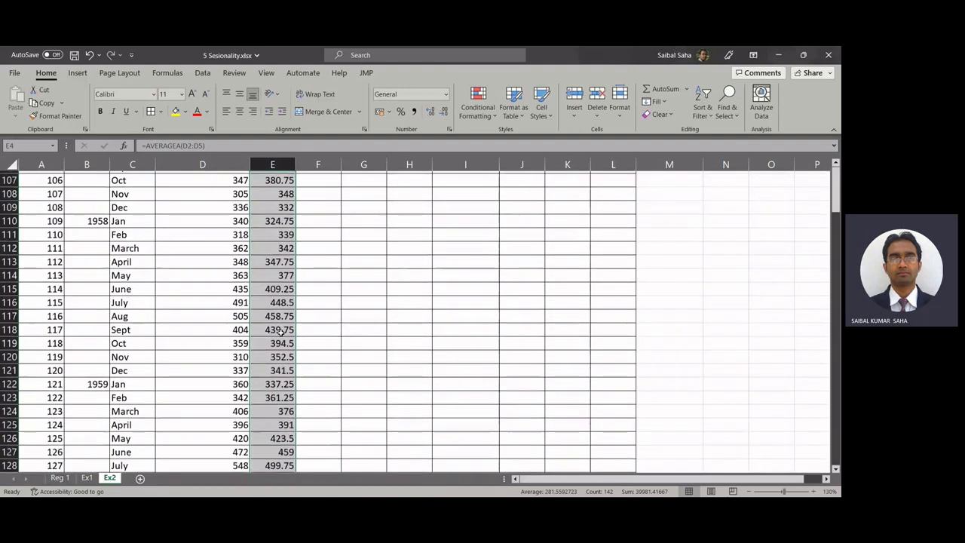
scroll(280, 333, "up", 4)
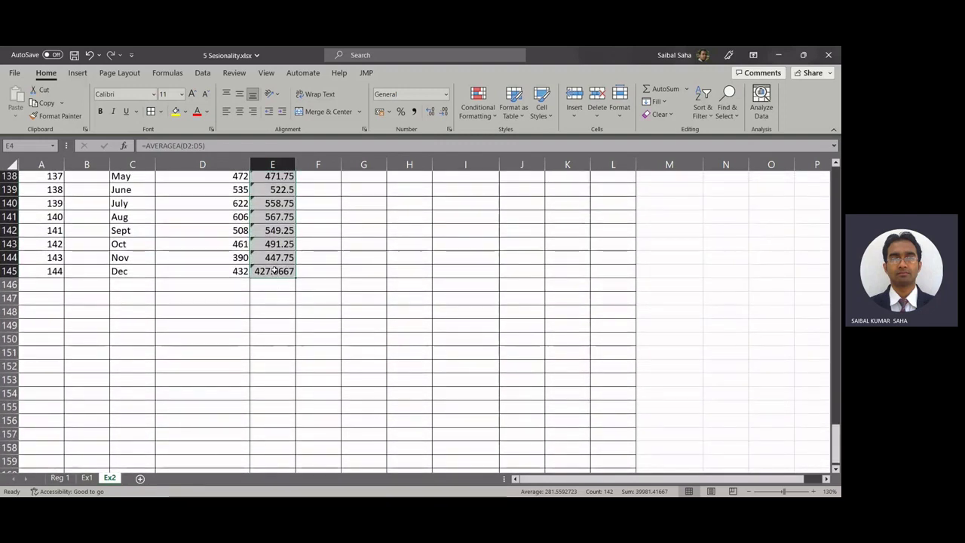
Step: Clear the incomplete final moving average in E145
left_click(274, 270)
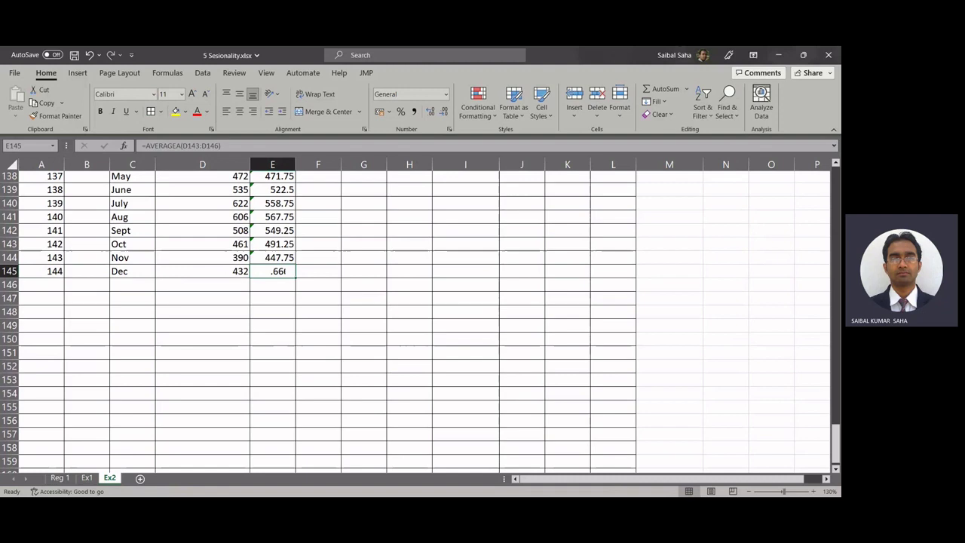
key("Delete")
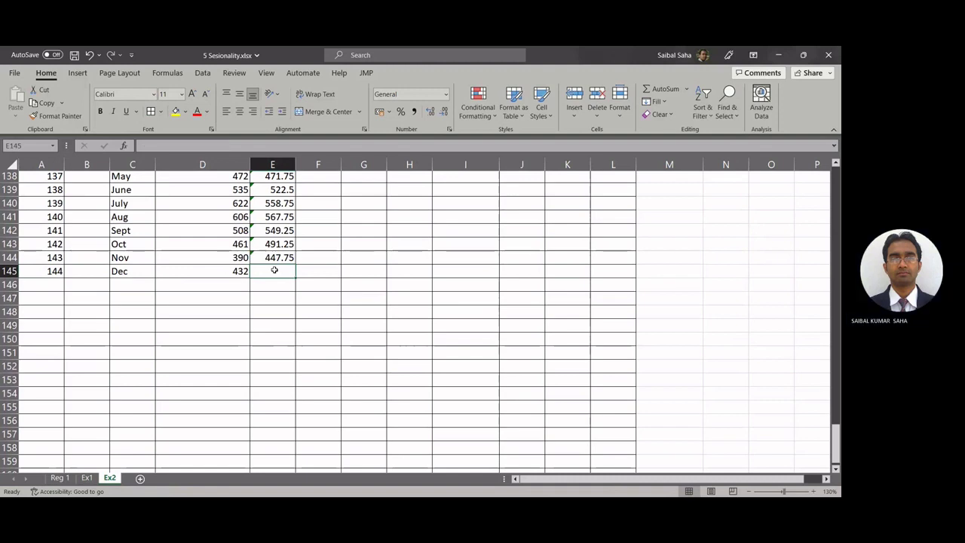
scroll(275, 270, "up", 6)
scroll(275, 270, "up", 20)
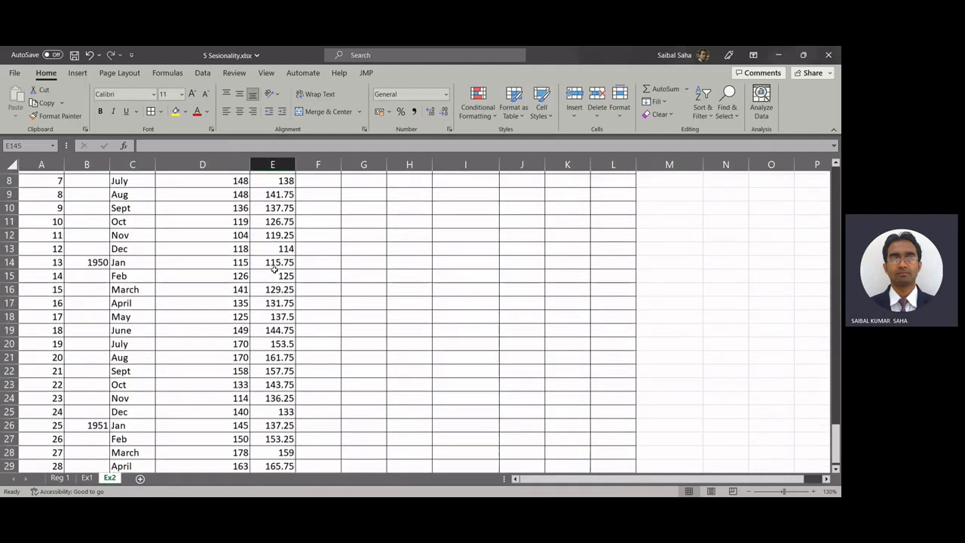
left_click(321, 181)
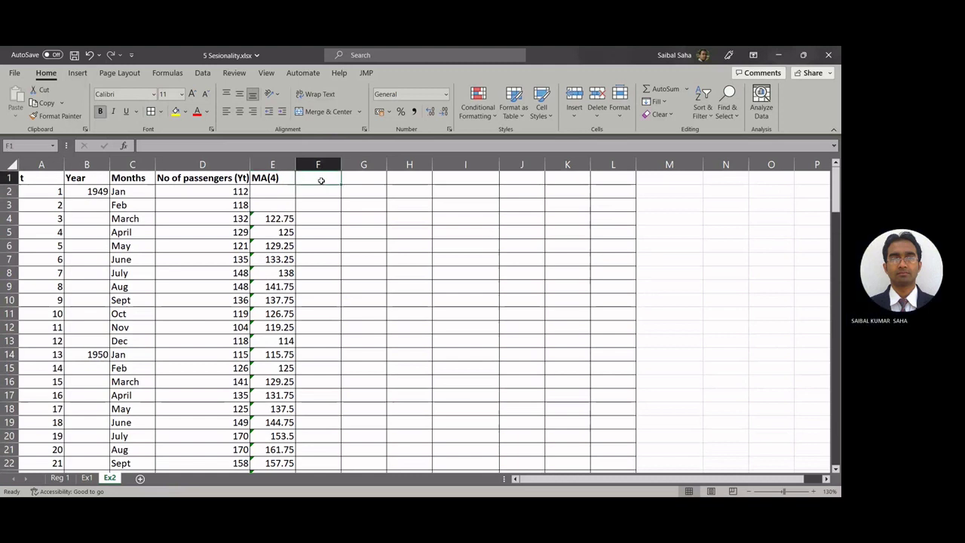
Step: Head column F CMA and enter =AVERAGE(E4:E5) in F4
type("CMA")
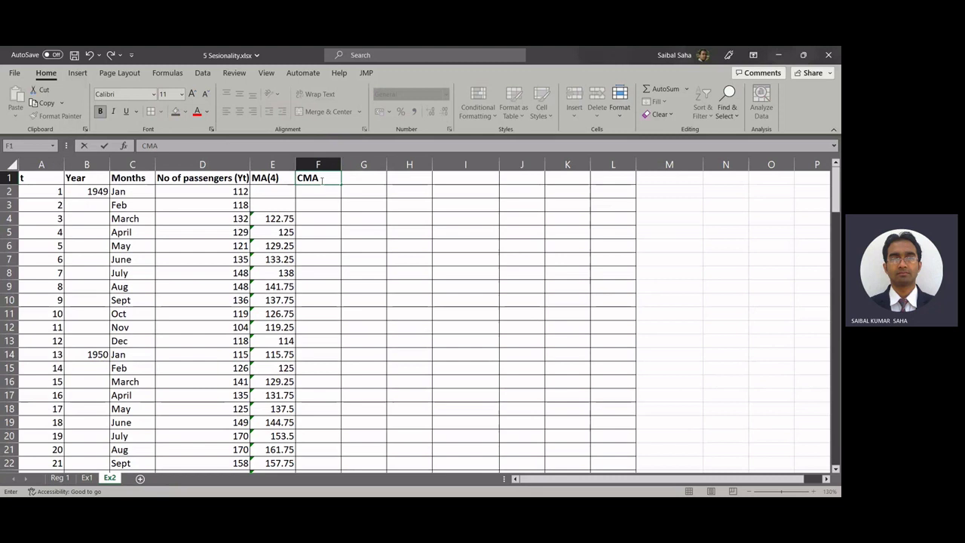
key("Return")
key("Down")
key("Down")
type("=")
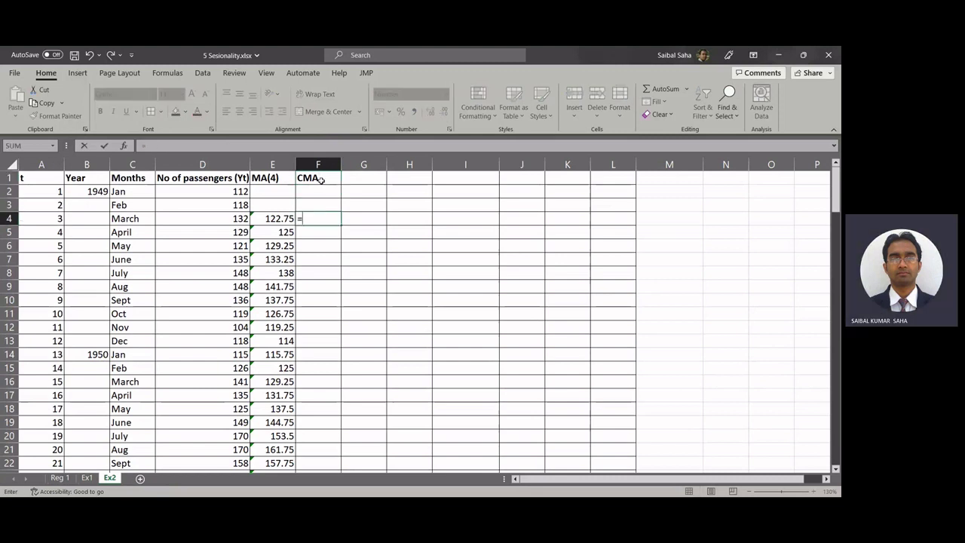
type("ave")
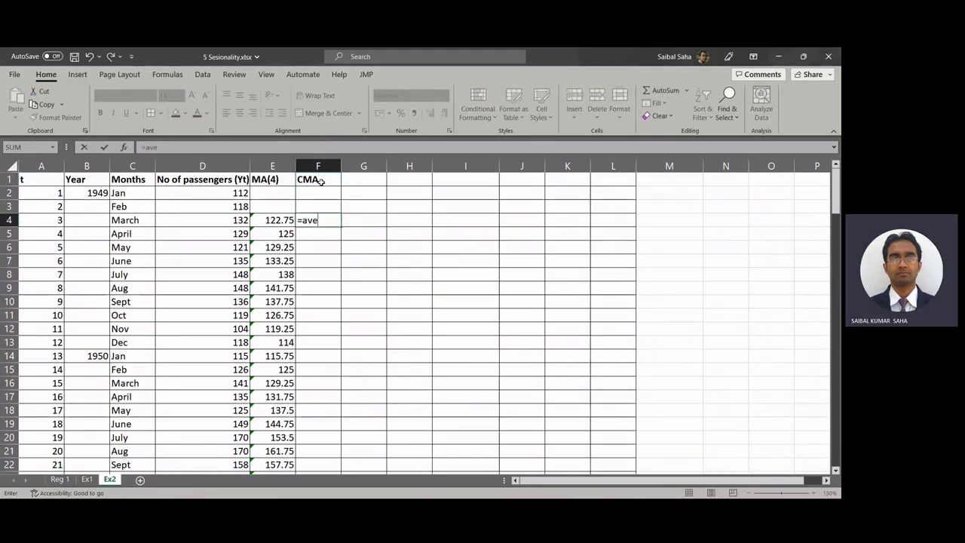
key("Tab")
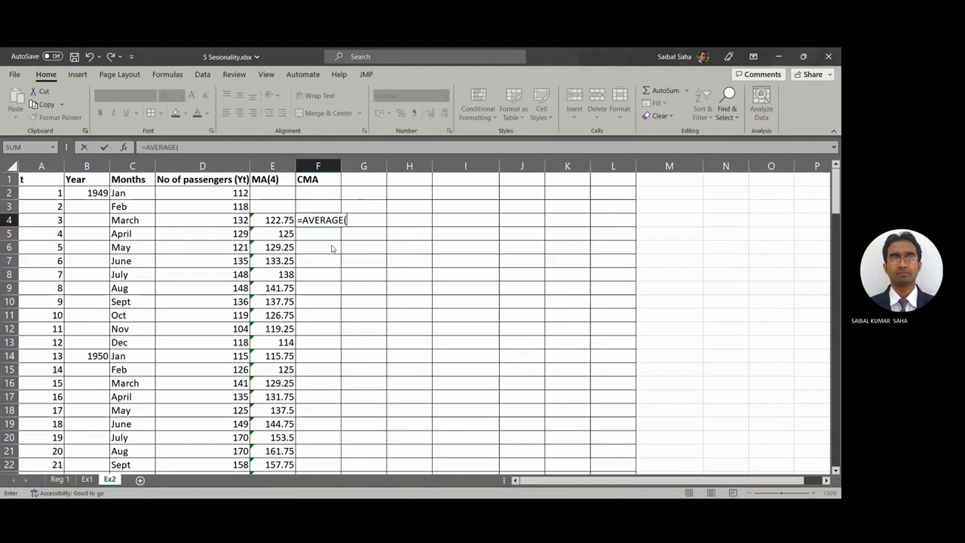
left_click_drag(289, 219, 287, 234)
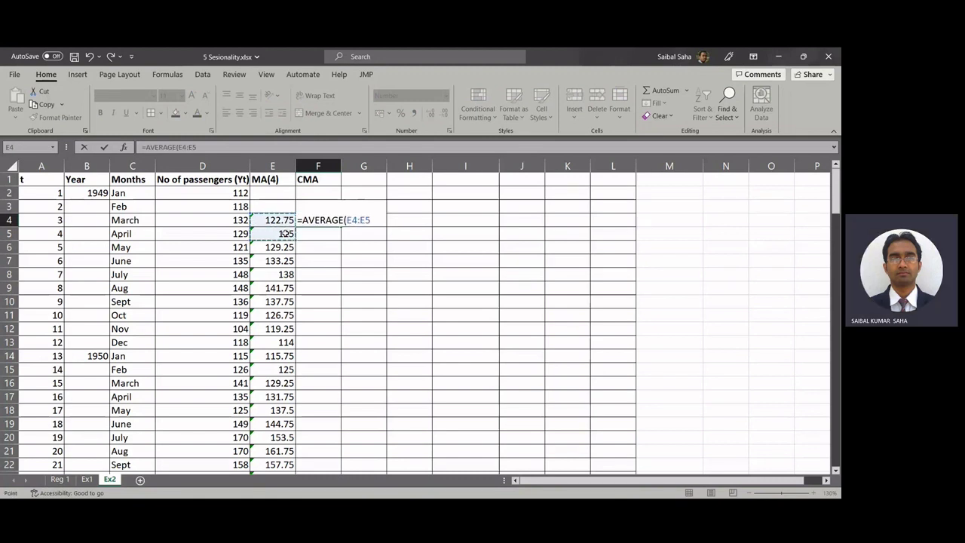
type(")")
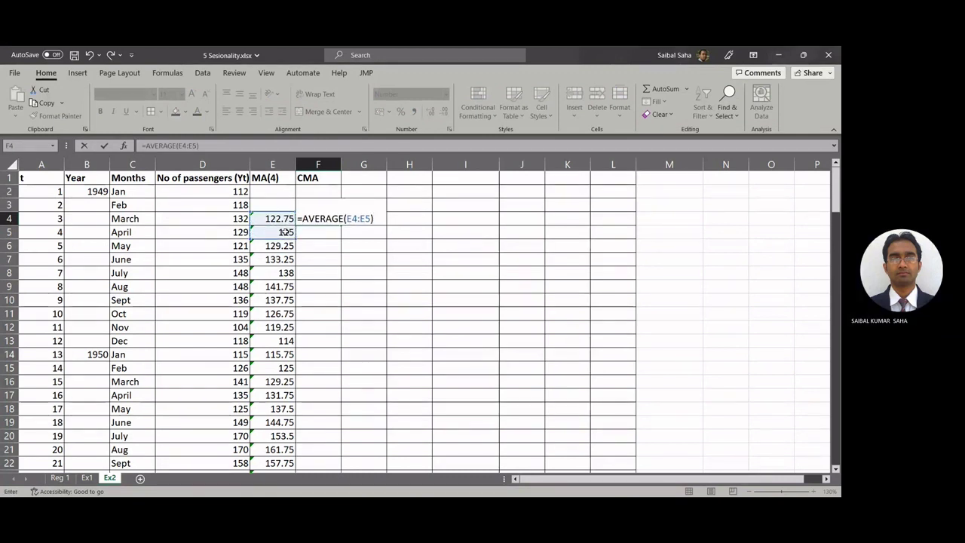
key("Return")
Step: Fill the CMA formula down column F
left_click(322, 219)
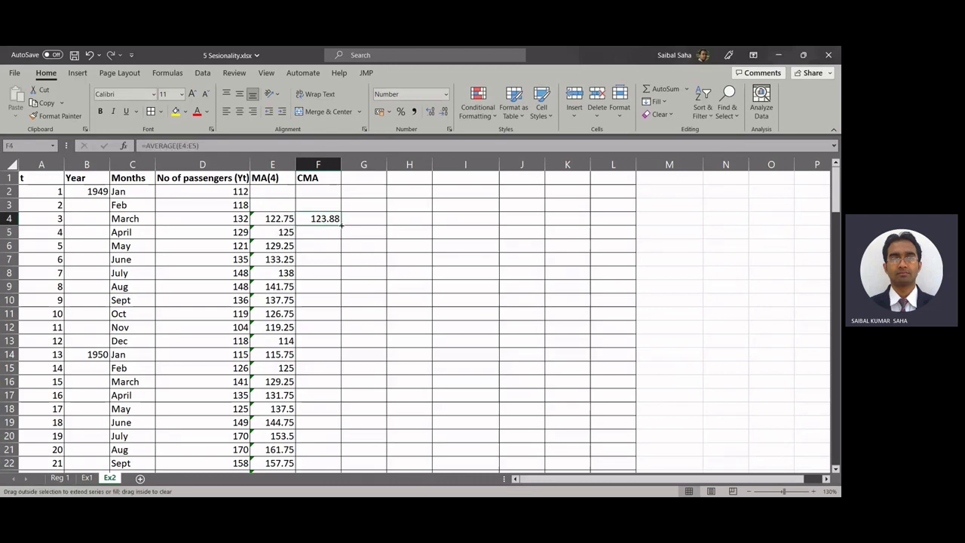
double_click(341, 224)
scroll(332, 392, "down", 3)
scroll(332, 393, "down", 20)
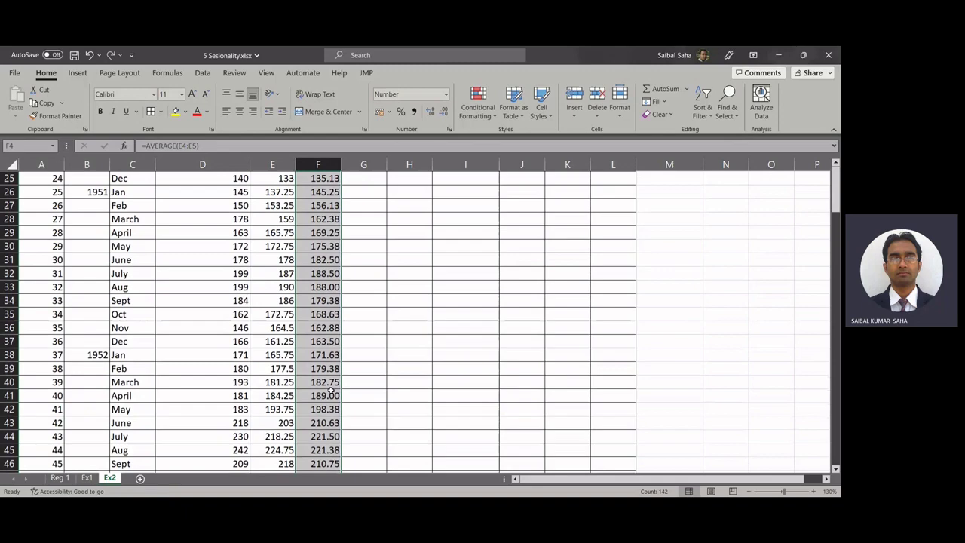
scroll(332, 389, "down", 14)
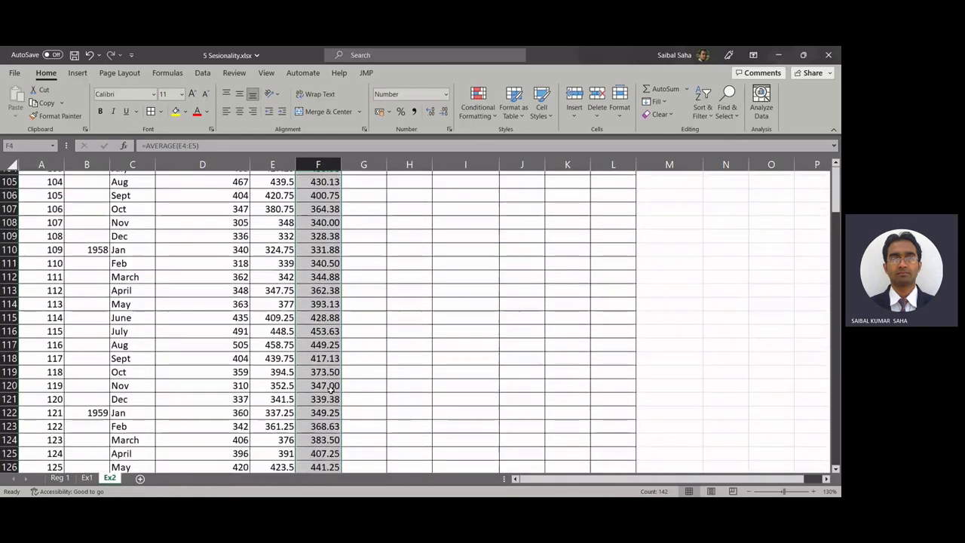
scroll(330, 390, "down", 1)
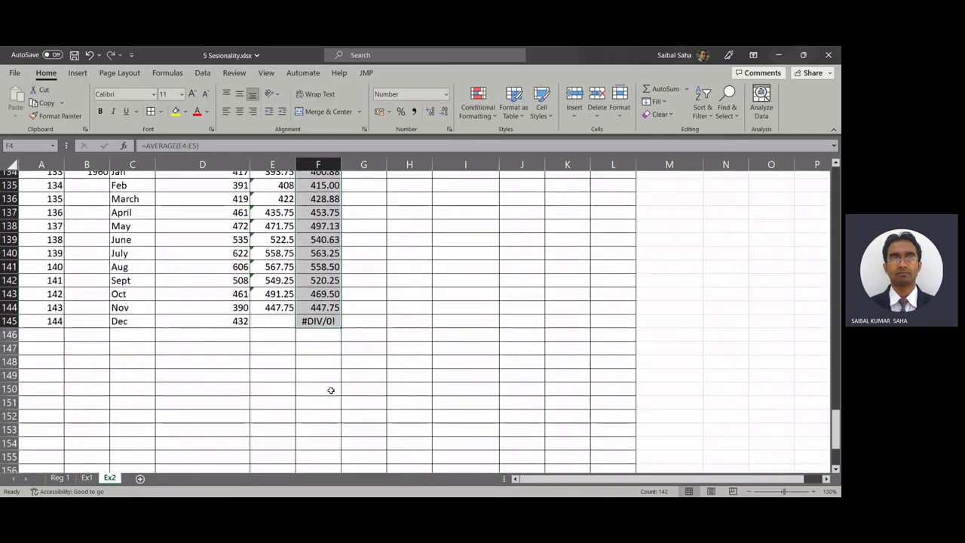
Step: Clear the invalid CMA values in F144:F145
left_click(323, 309)
left_click_drag(322, 309, 324, 320)
key("Delete")
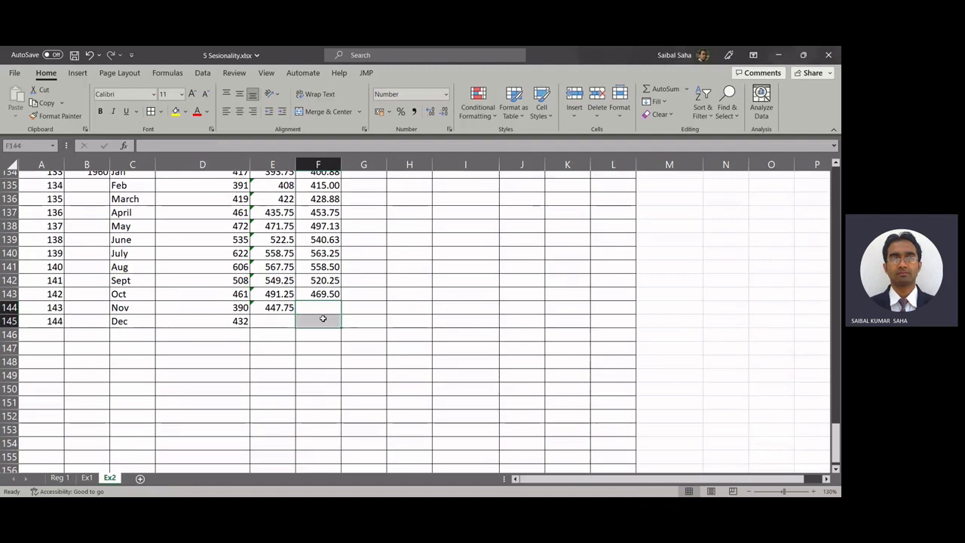
scroll(323, 318, "up", 2)
scroll(323, 318, "up", 20)
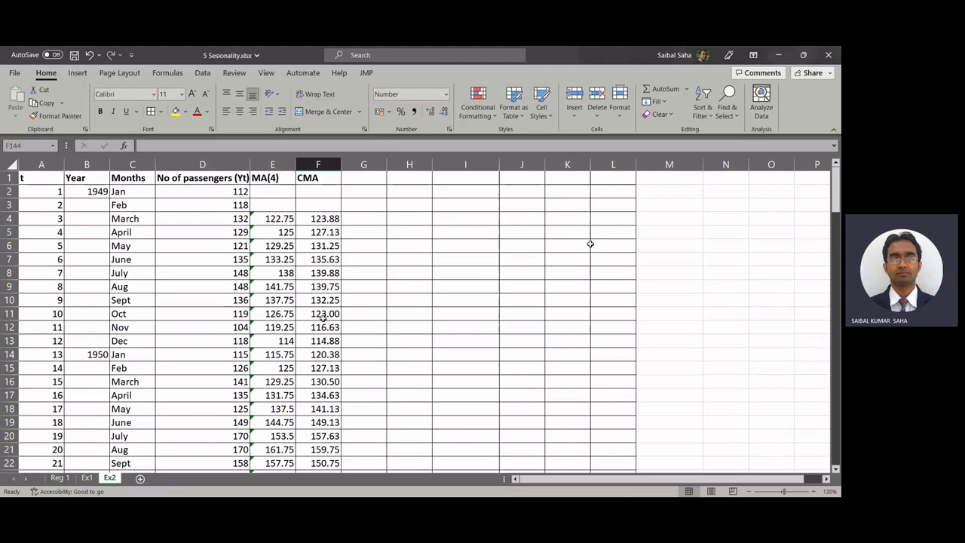
Step: Write the note 'Classical Multiplicative Model' in M3, removing a stray entry in M2
left_click(675, 210)
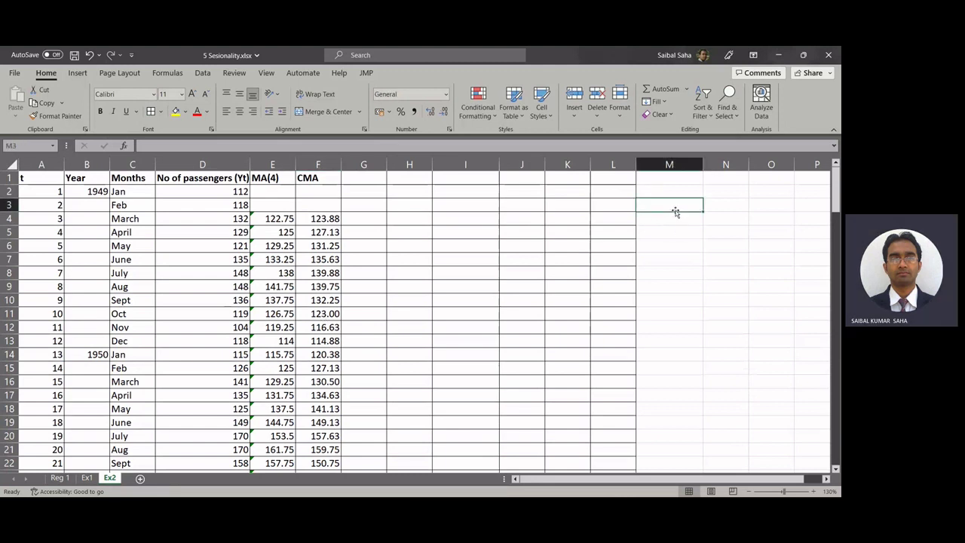
type("C")
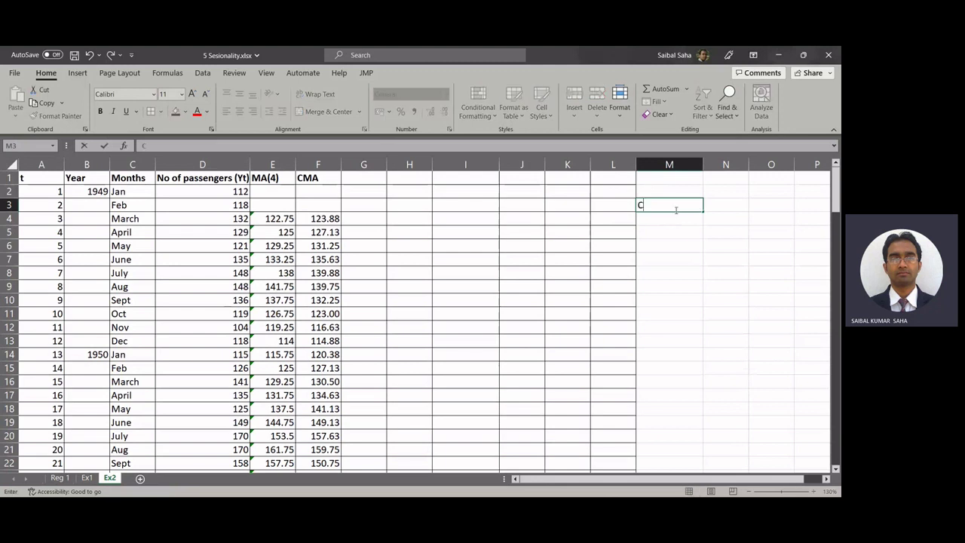
type("lass")
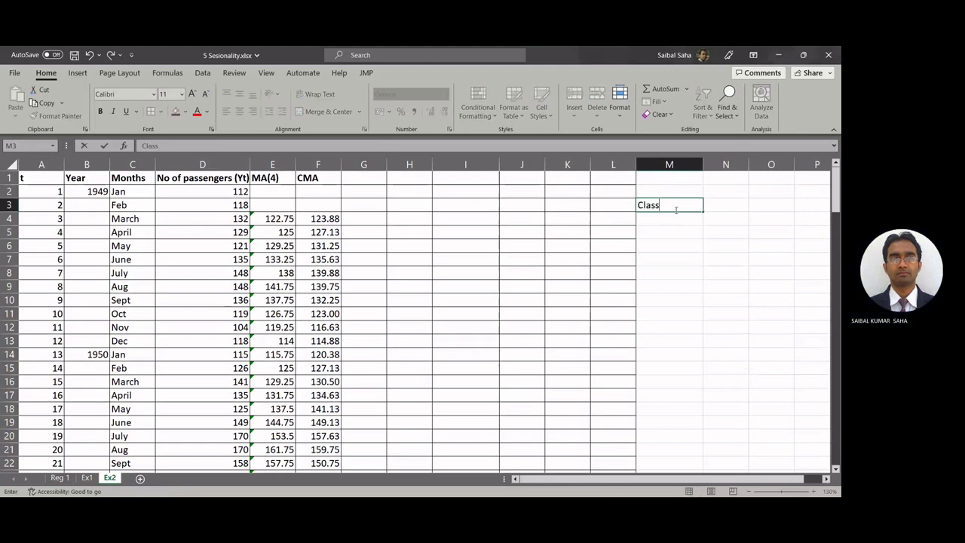
type("ical M")
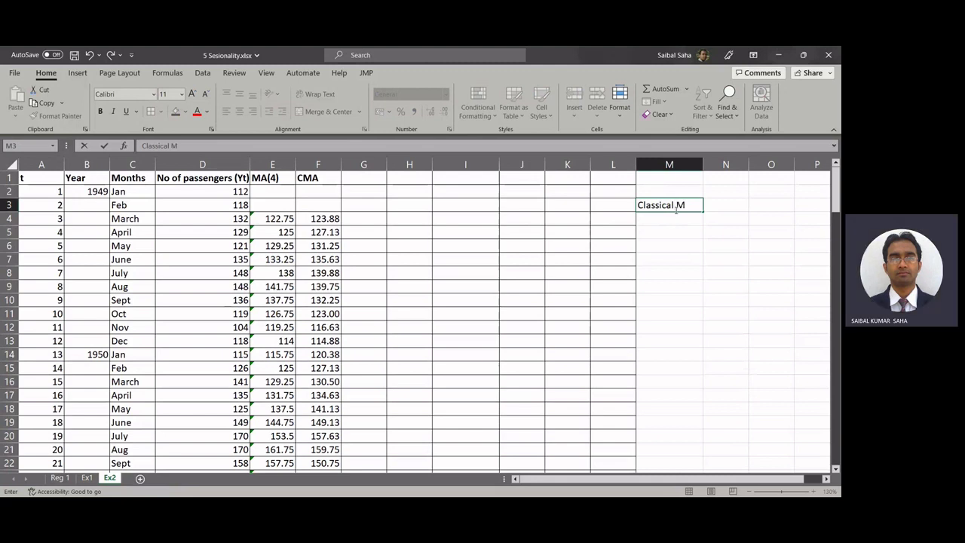
type("ultiplicative")
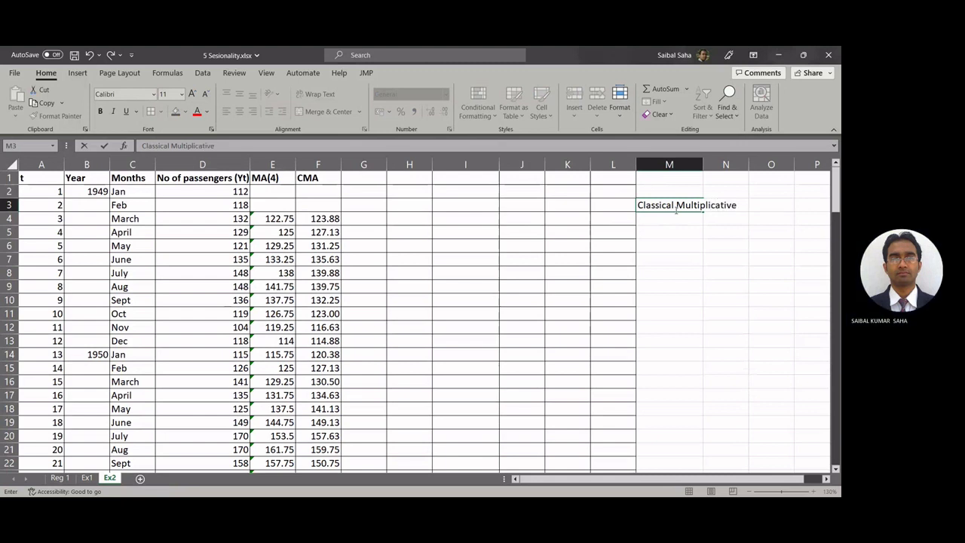
key("Up")
type("model")
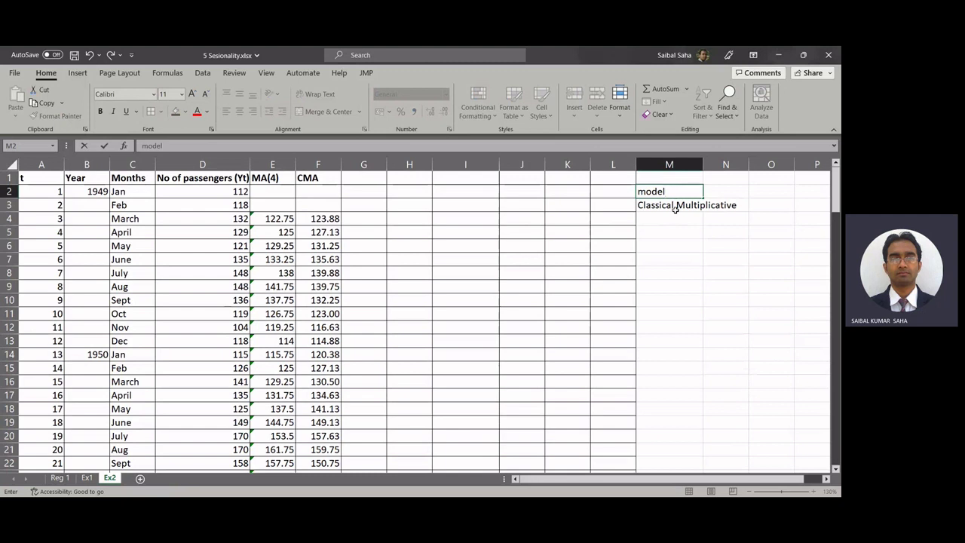
key("BackSpace")
key("BackSpace")
key("BackSpace")
key("BackSpace")
left_click(682, 205)
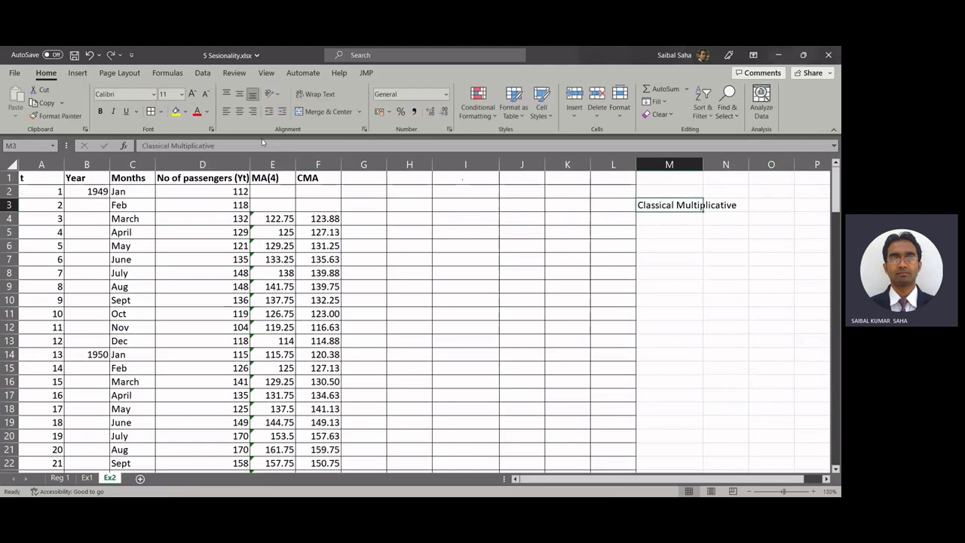
left_click(253, 146)
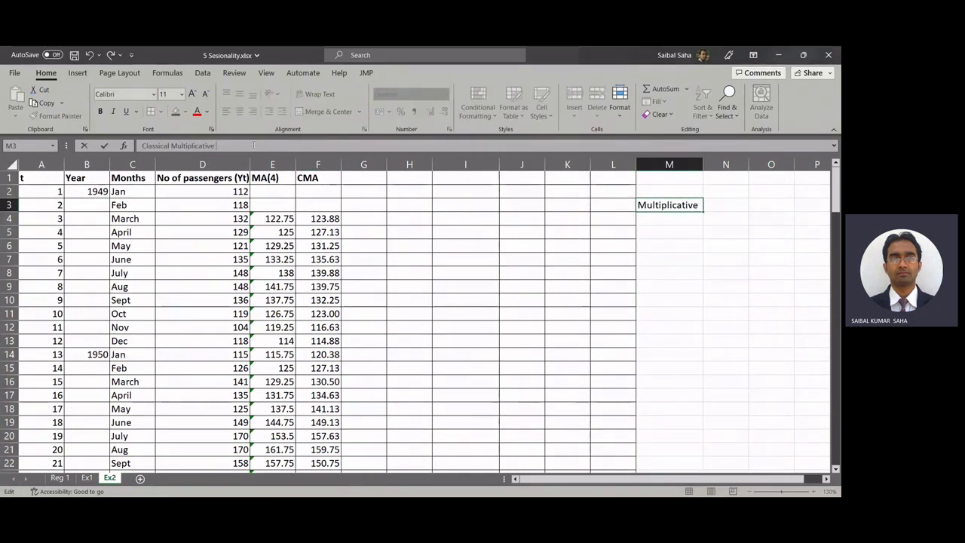
type("Model")
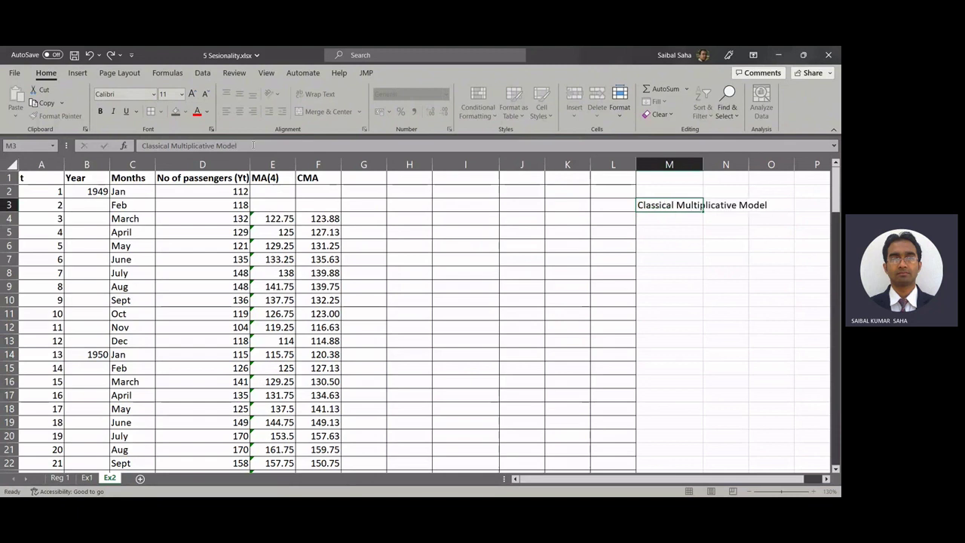
key("Return")
key("Right")
key("Right")
key("Up")
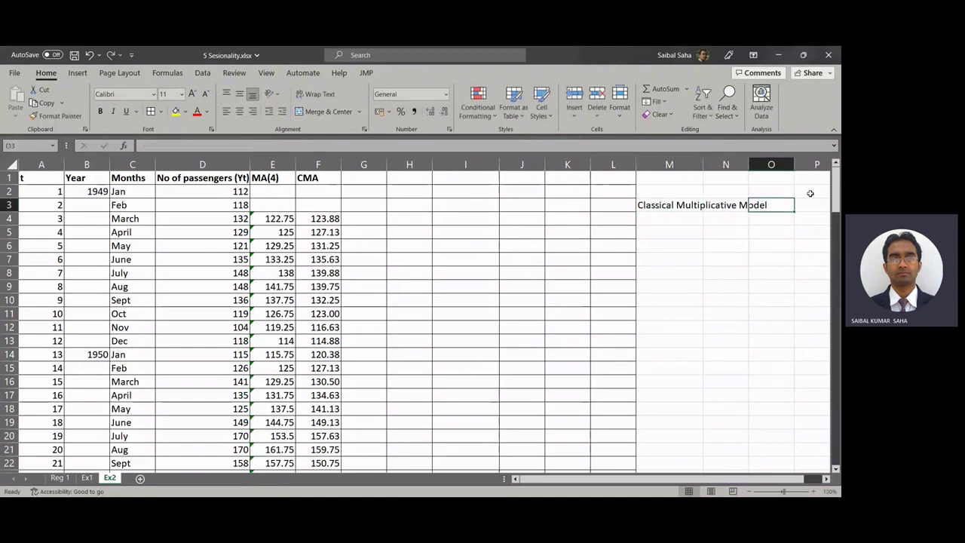
Step: Append '= St * It * Tt' to the model note in M3
left_click(662, 205)
left_click(272, 146)
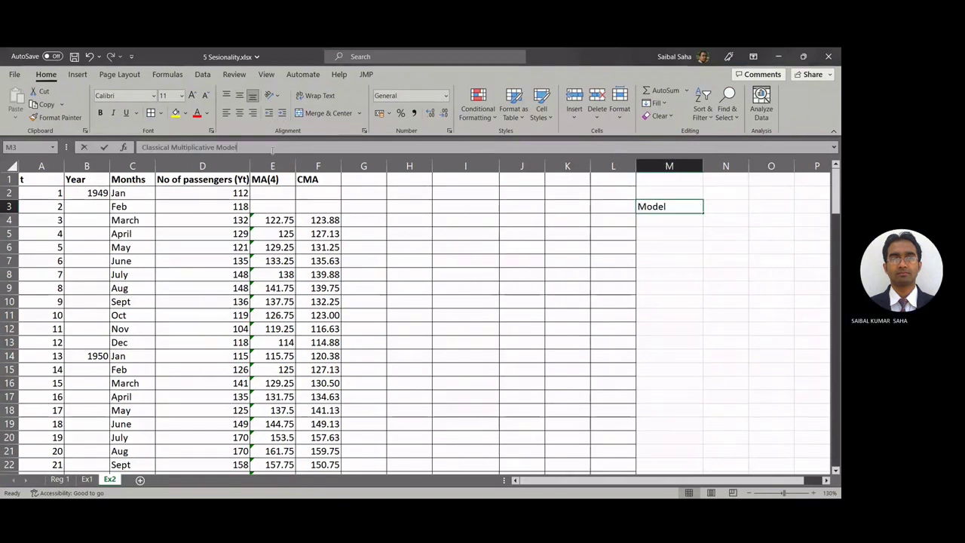
type("=")
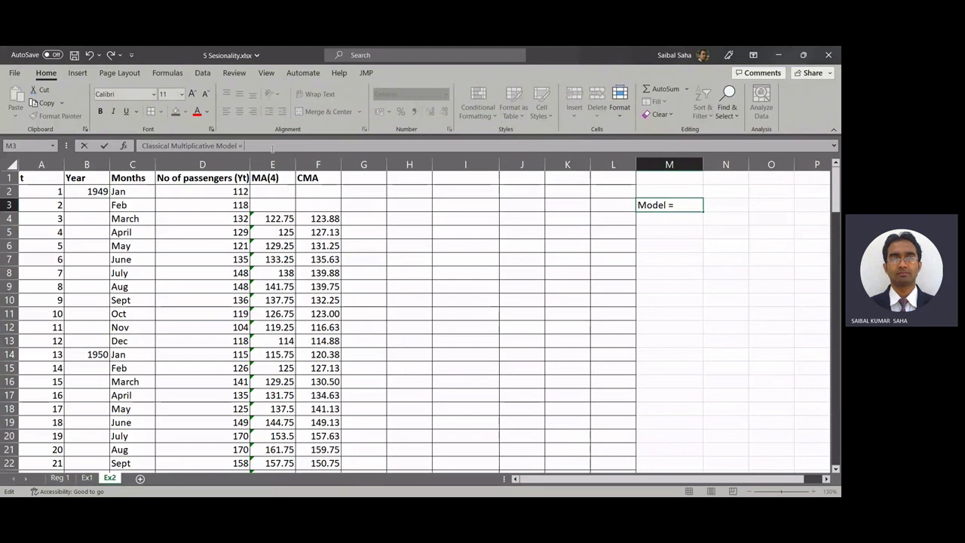
type(" St * It * Tt")
key("Return")
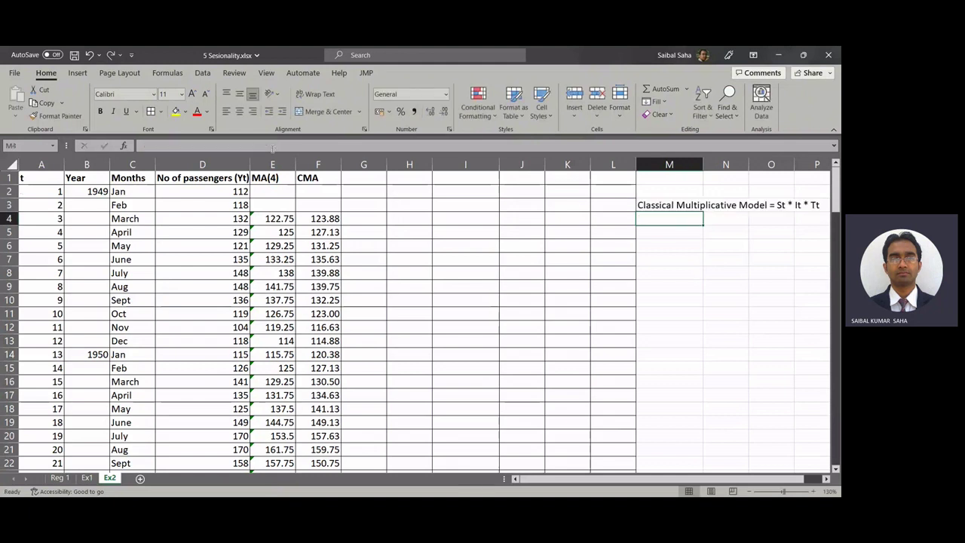
key("Left")
key("Left")
key("Left")
key("Left")
key("Left")
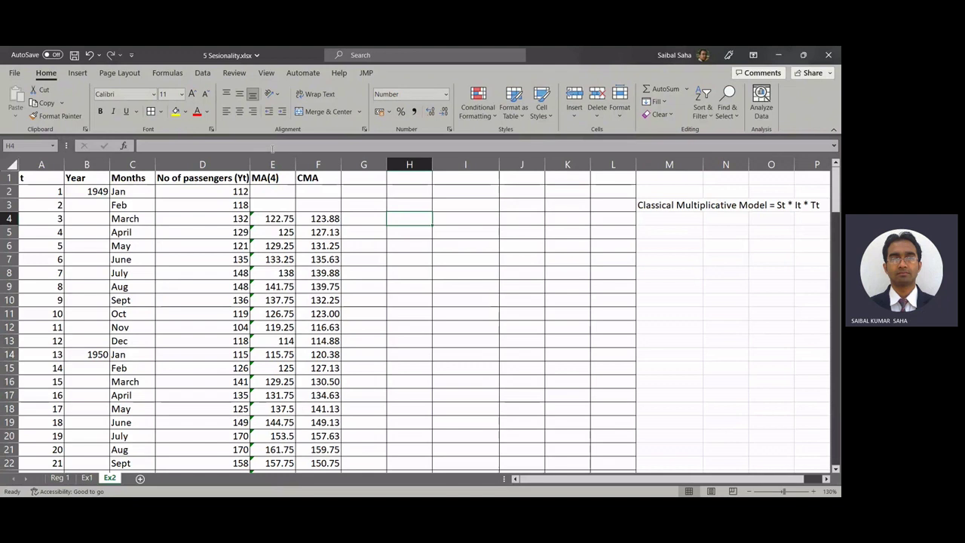
Step: Enter the heading Yt/CMA in G1
key("Left")
key("Up")
key("Up")
key("Up")
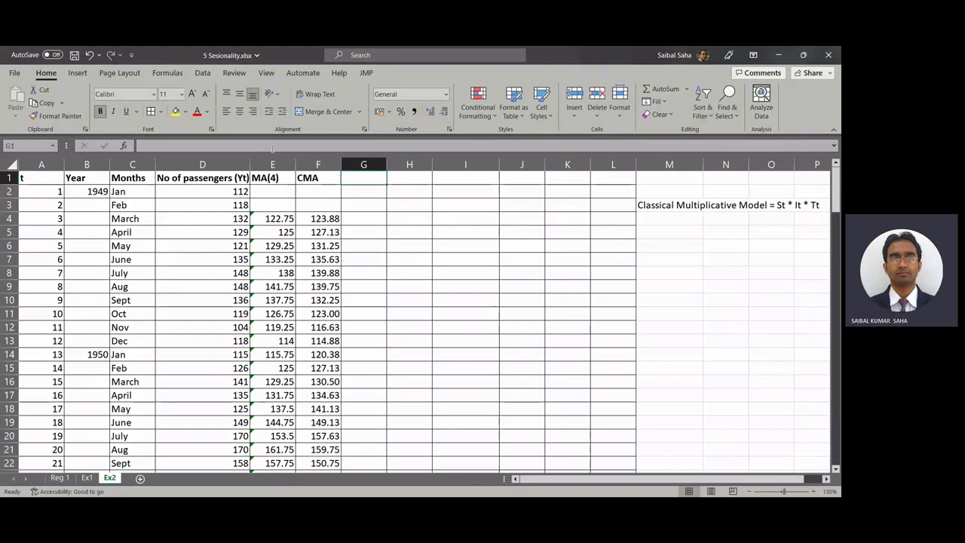
type("Yt")
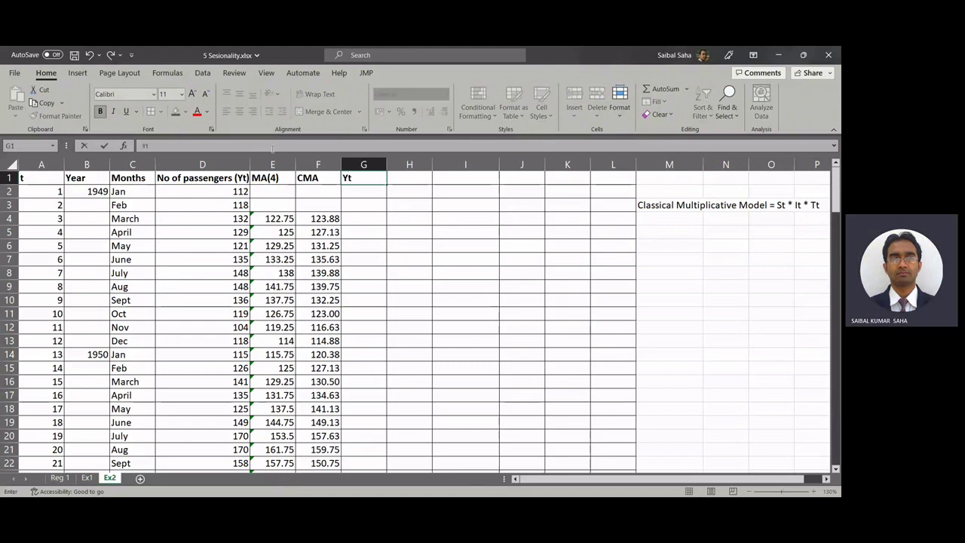
type("/CMA")
key("Return")
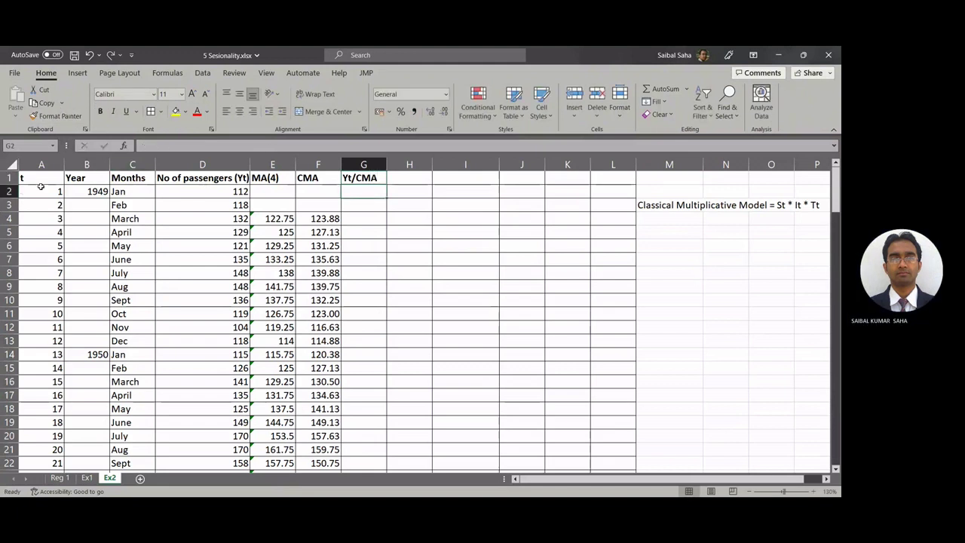
Step: Insert a blank row 2 between the headings and the 1949 data
left_click(7, 191)
right_click(6, 191)
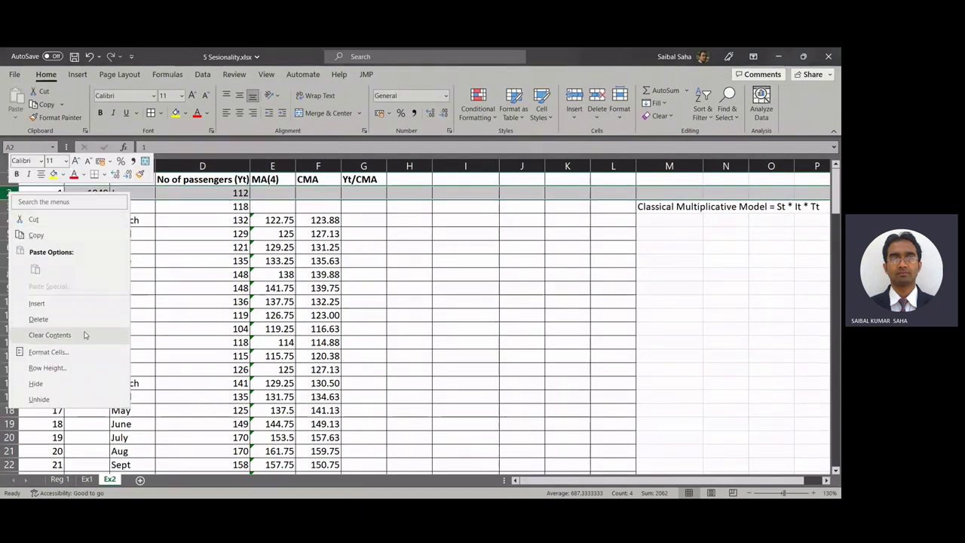
left_click(54, 303)
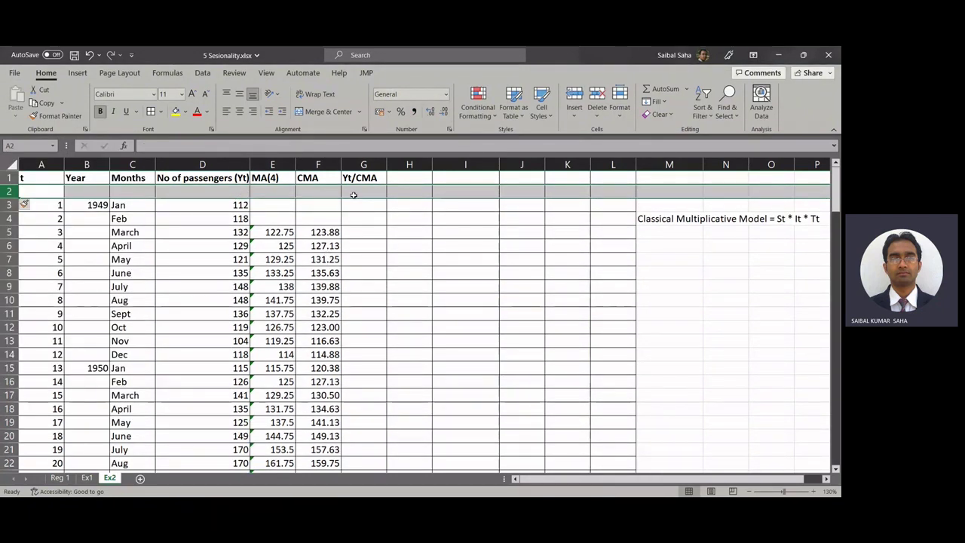
left_click(353, 194)
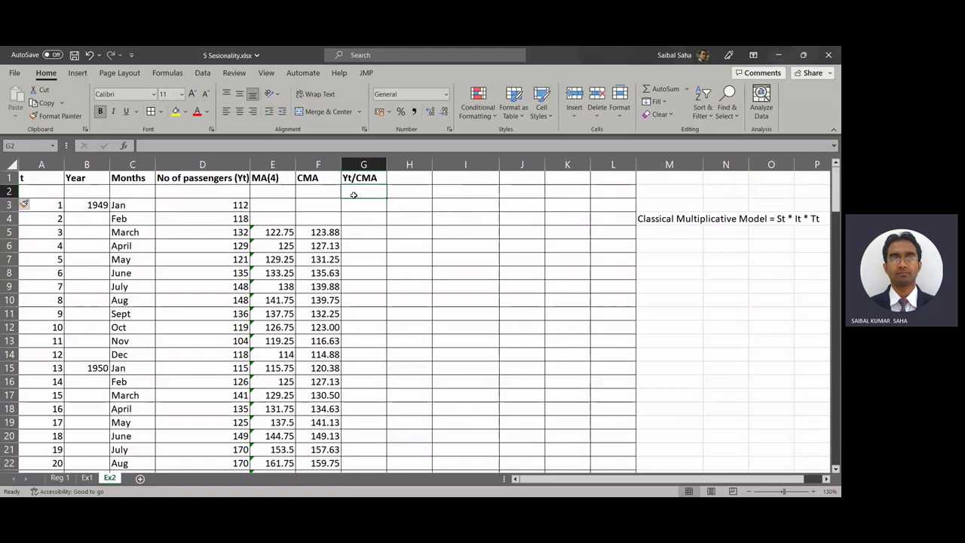
Step: Put the subheading St * It in G2
type("St")
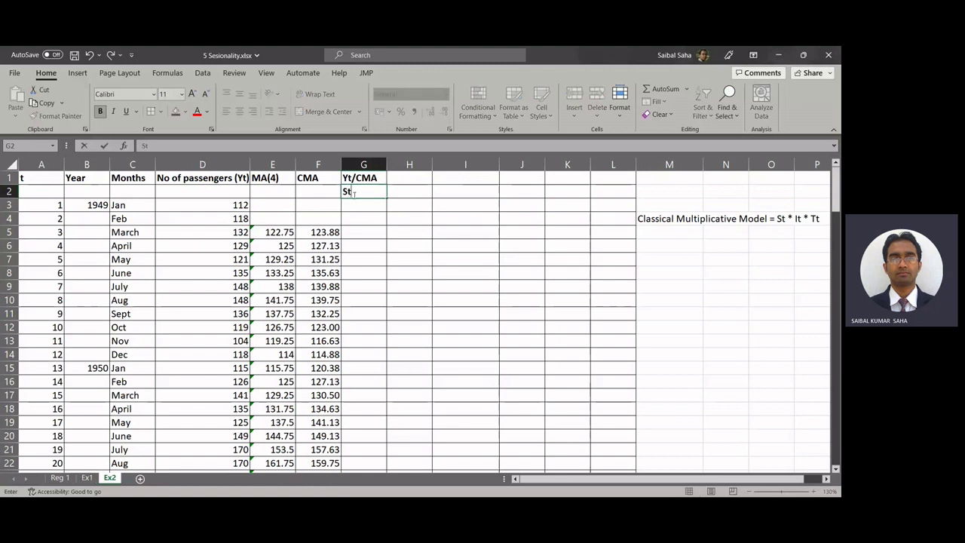
type(" &")
key("BackSpace")
type("* It")
key("Return")
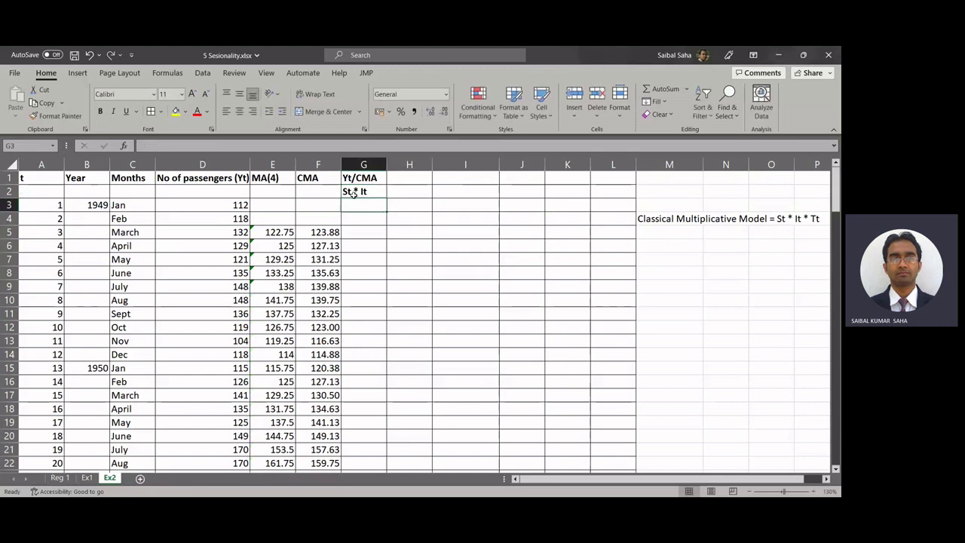
Step: Enter =D5/F5 in G5 to get the first Yt/CMA ratio, 1.07
key("Return")
key("Return")
type("=")
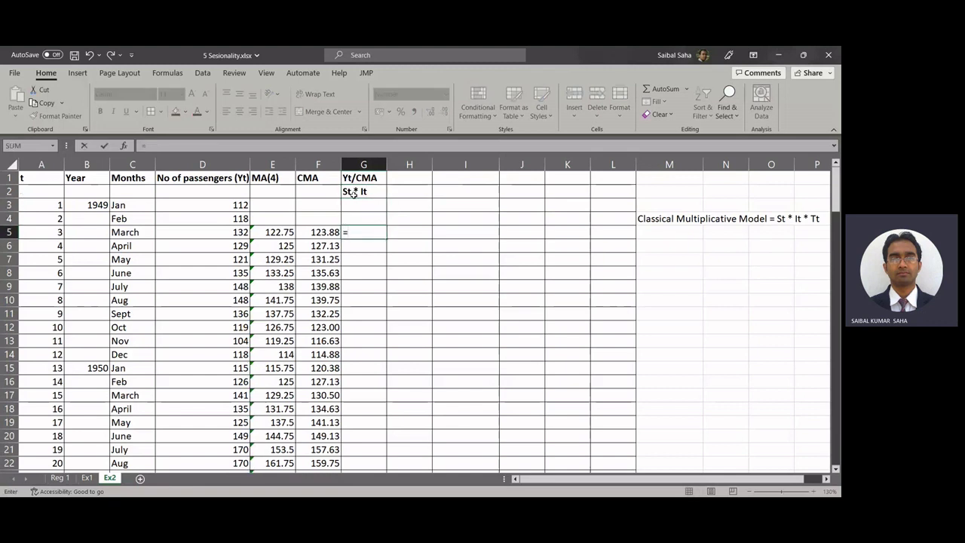
left_click(223, 230)
type("/")
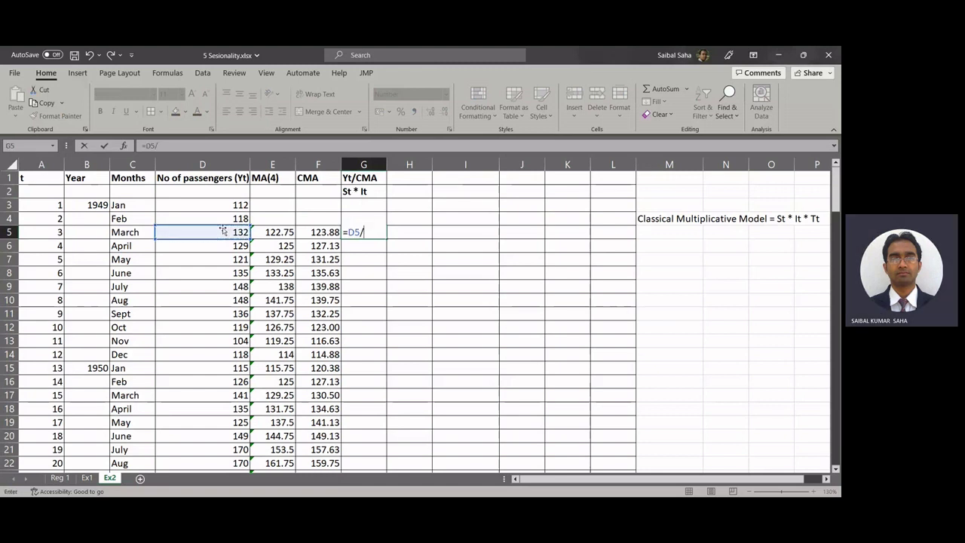
left_click(317, 232)
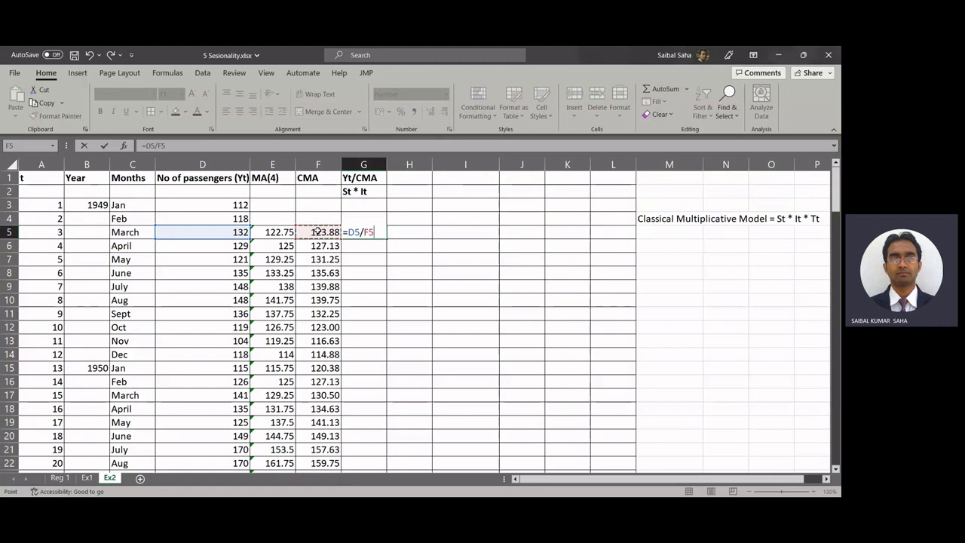
key("Return")
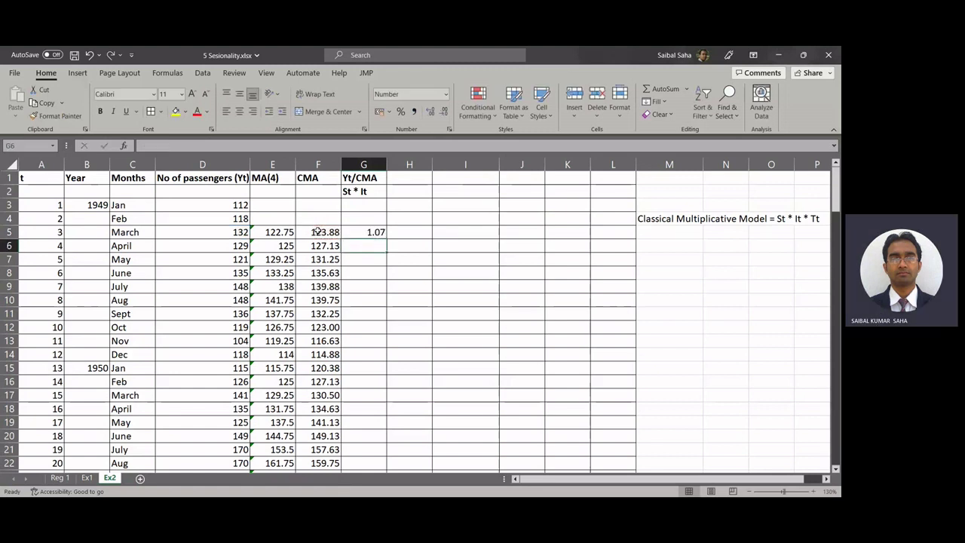
Step: Copy the G5 ratio formula down column G to the end of the series
left_click(365, 232)
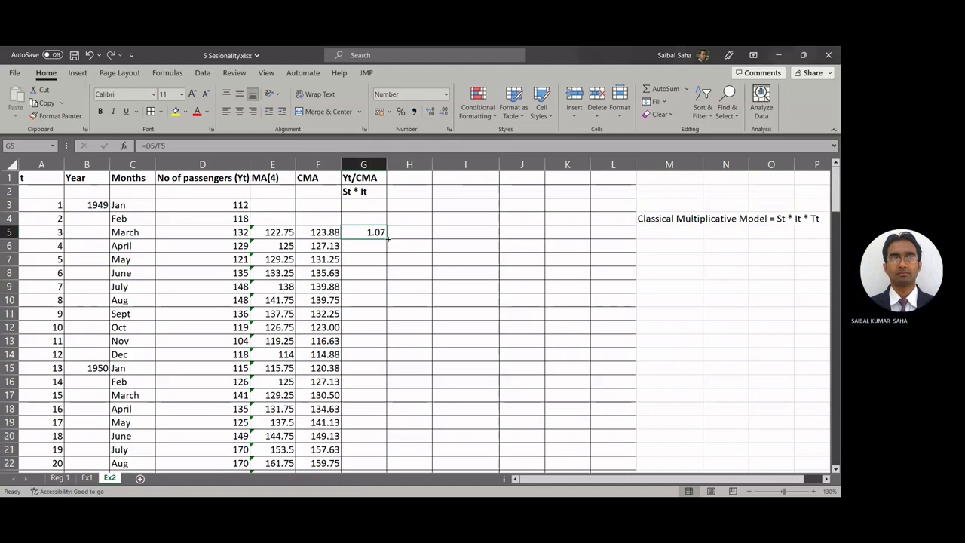
double_click(388, 239)
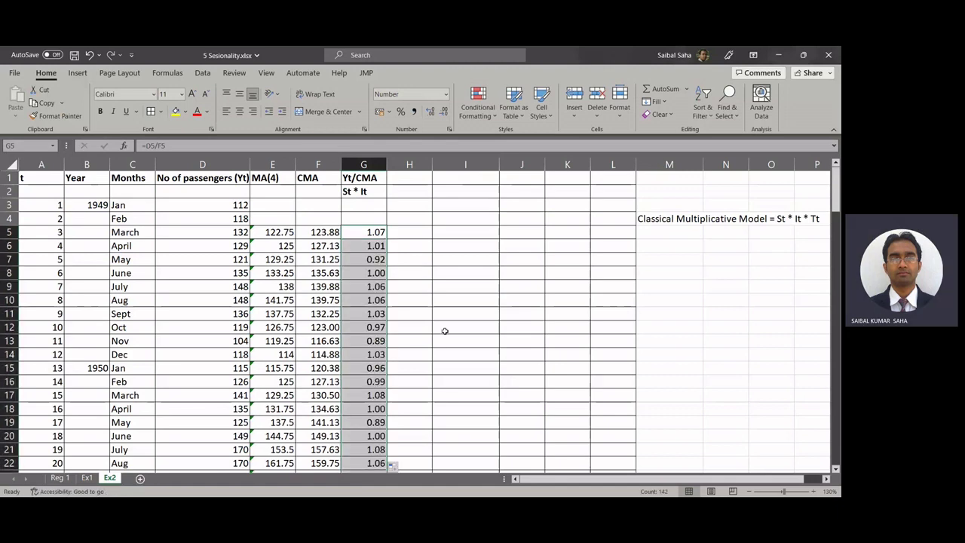
scroll(421, 345, "down", 18)
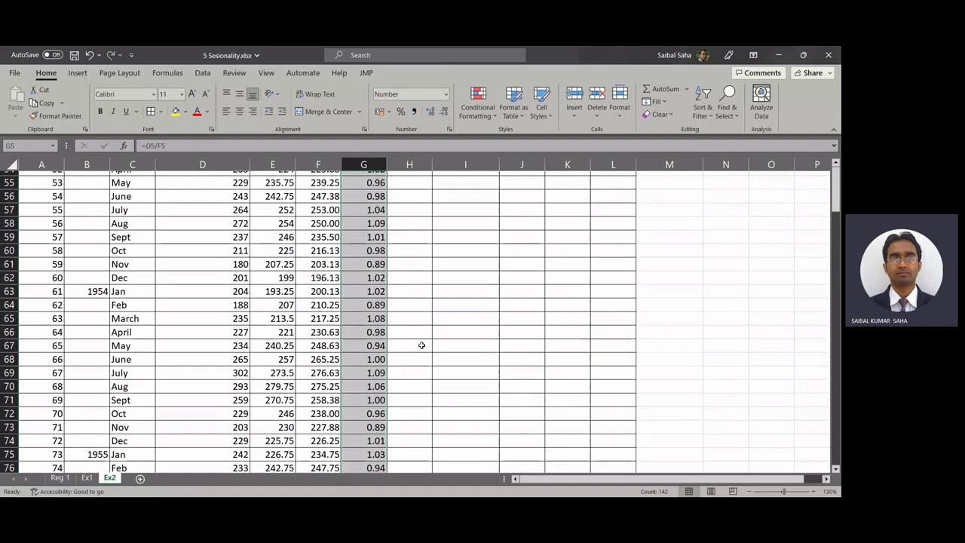
scroll(421, 345, "down", 13)
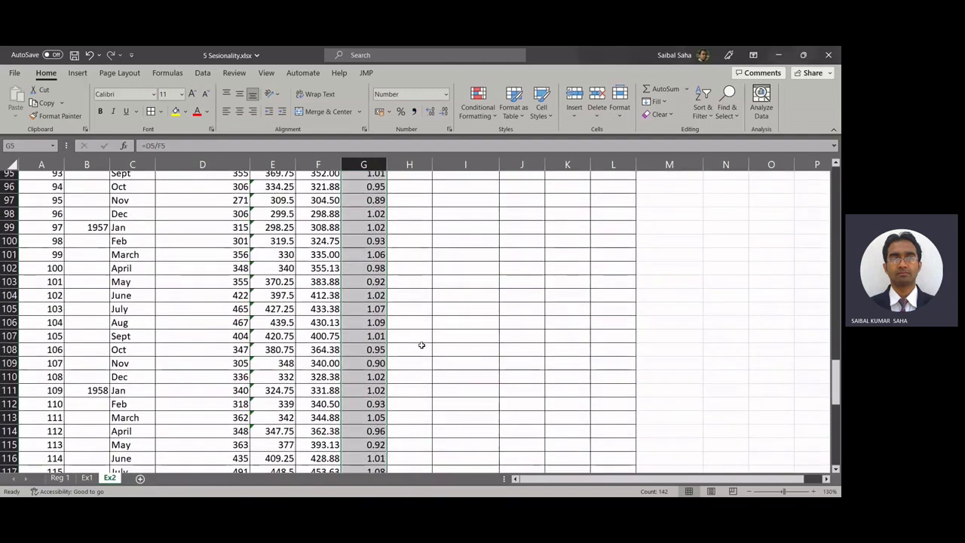
scroll(422, 345, "down", 13)
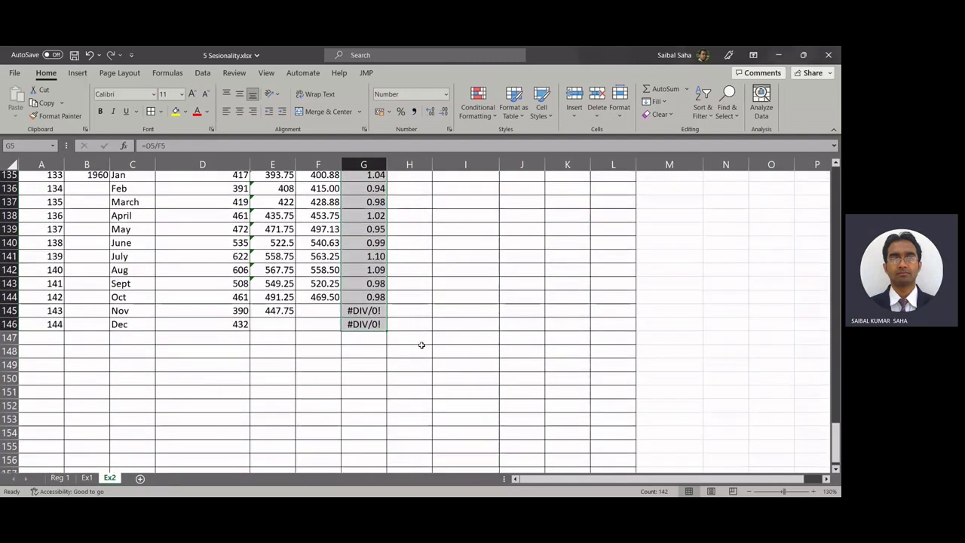
scroll(422, 345, "down", 1)
Step: Clear the #DIV/0! errors in G145:G146
left_click_drag(368, 304, 377, 318)
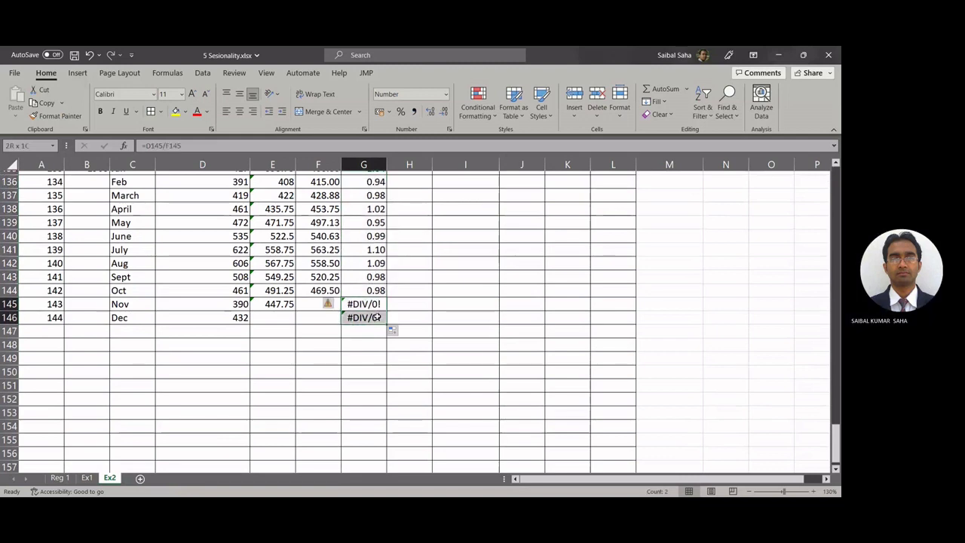
key("Delete")
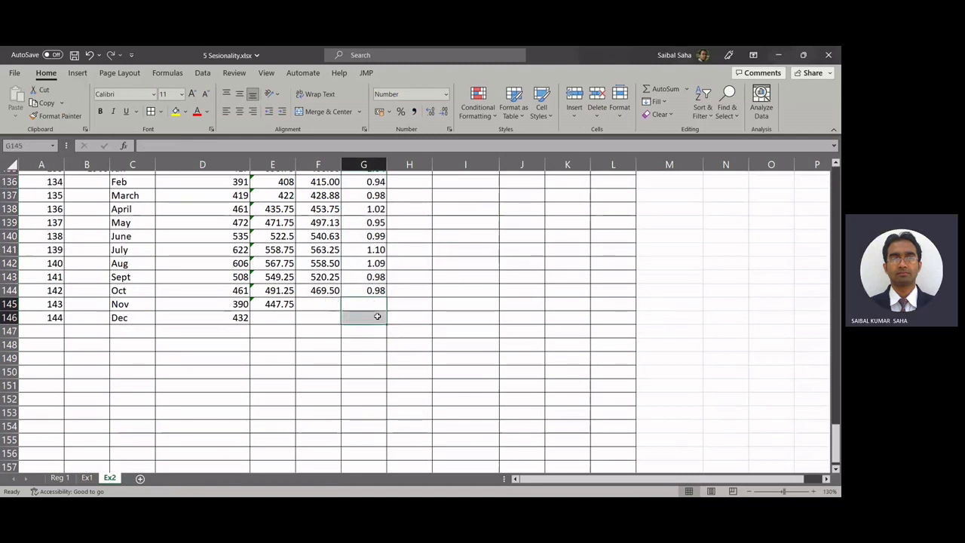
scroll(378, 316, "up", 20)
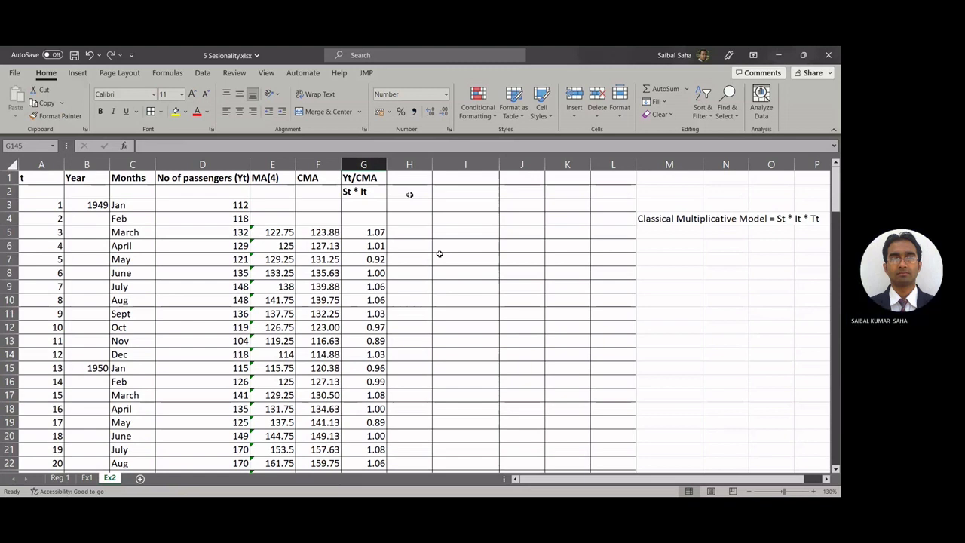
Step: Head column H with the label St in H2
left_click(410, 195)
type("S")
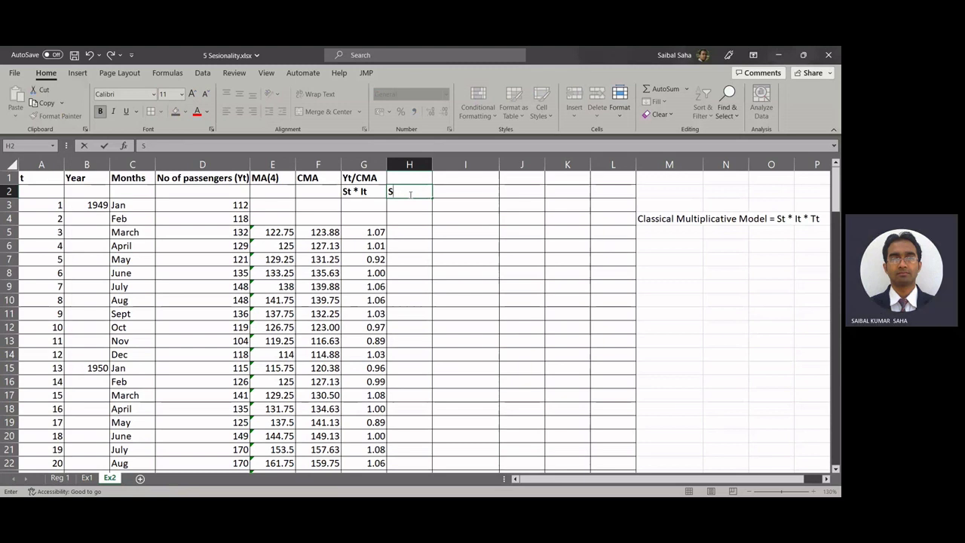
type("t")
key("Return")
Step: Start an AVERAGE formula in H3 with the January counts D3 and D15
type("=")
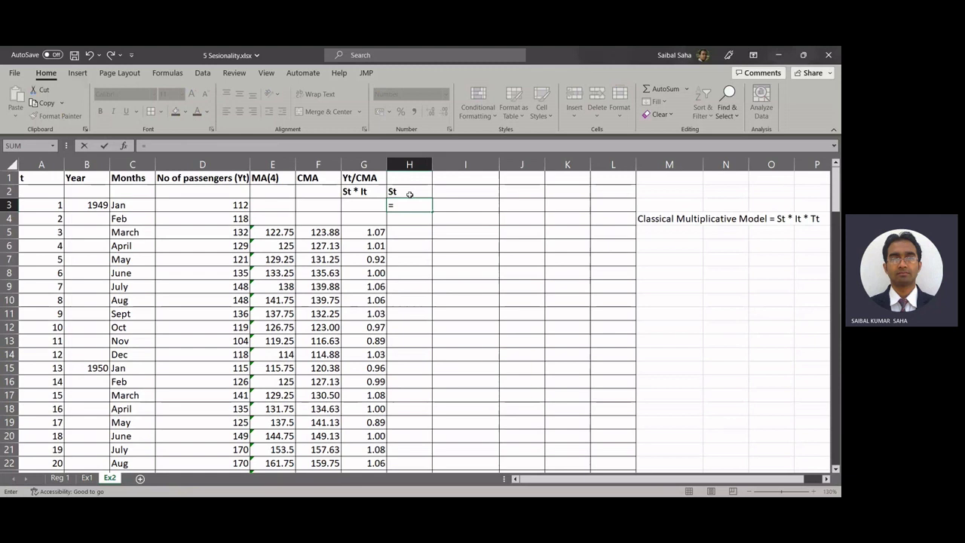
type("av")
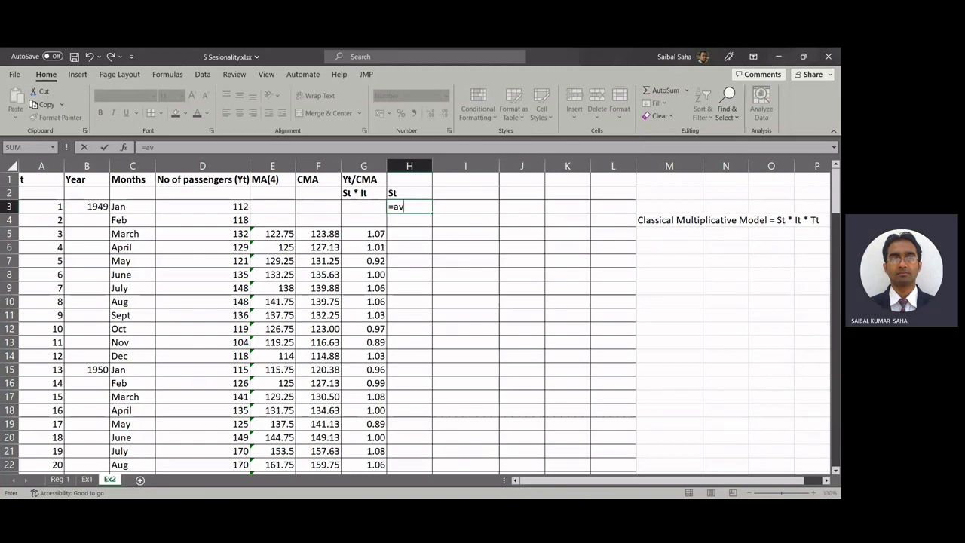
key("Tab")
left_click(415, 230)
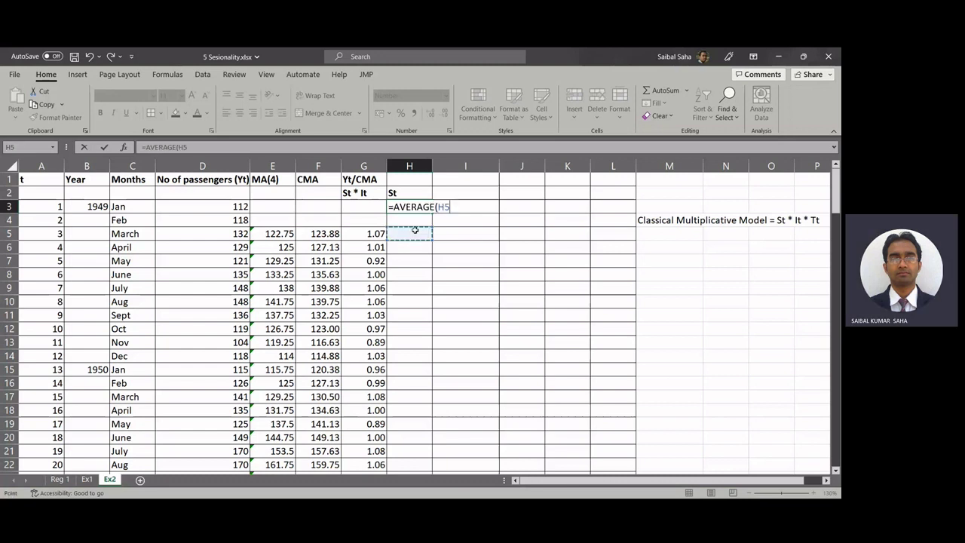
key("BackSpace")
key("BackSpace")
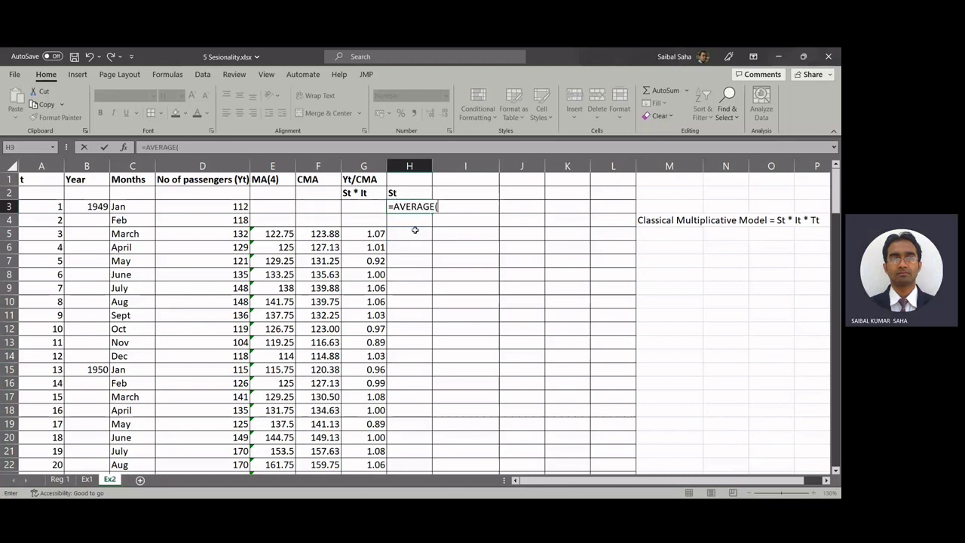
left_click(235, 205)
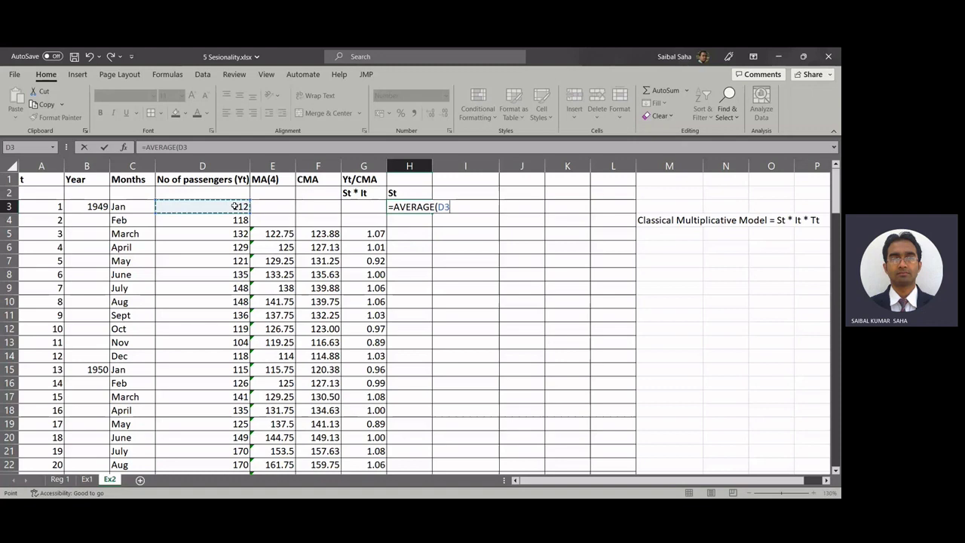
type(",")
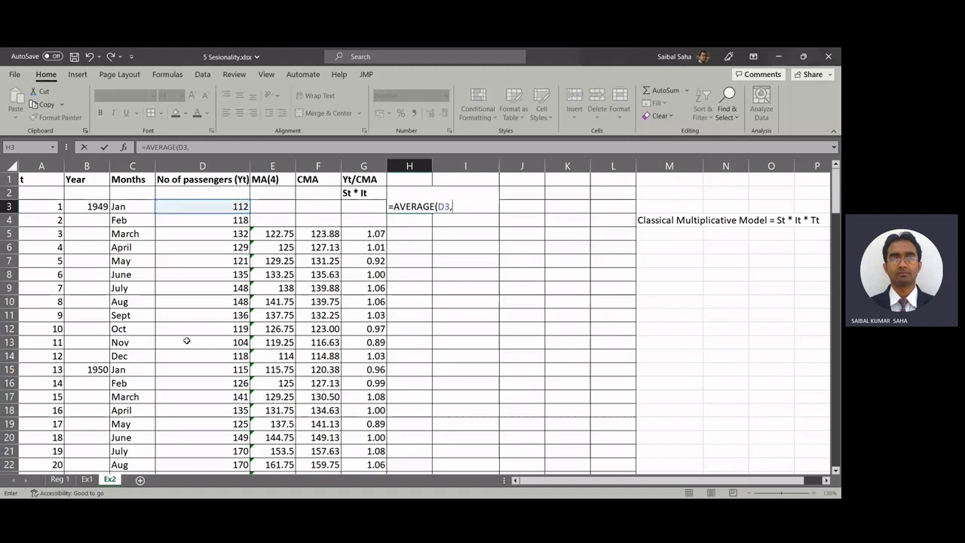
left_click(186, 368)
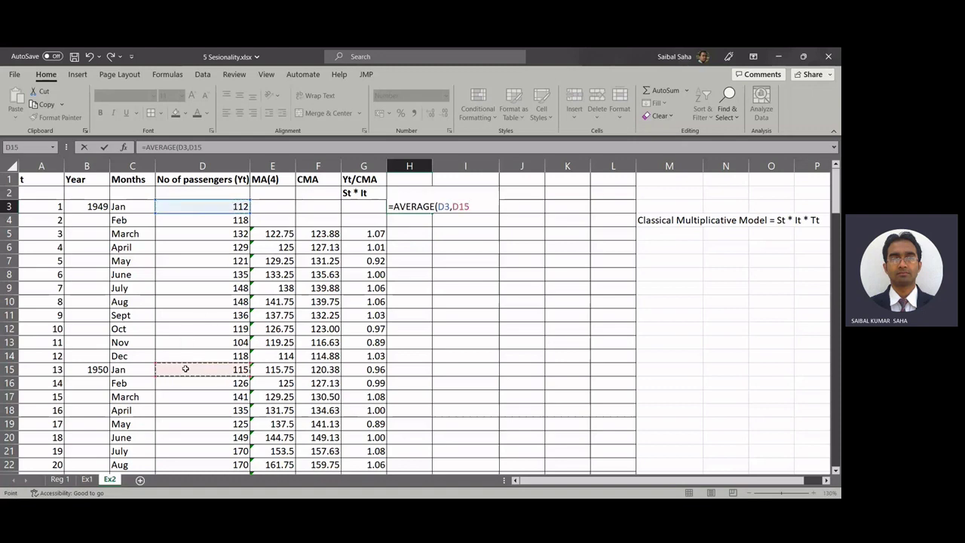
type(",")
Step: Add the January counts D27, D39, D51, D63 and D75 to the H3 average
scroll(186, 368, "down", 4)
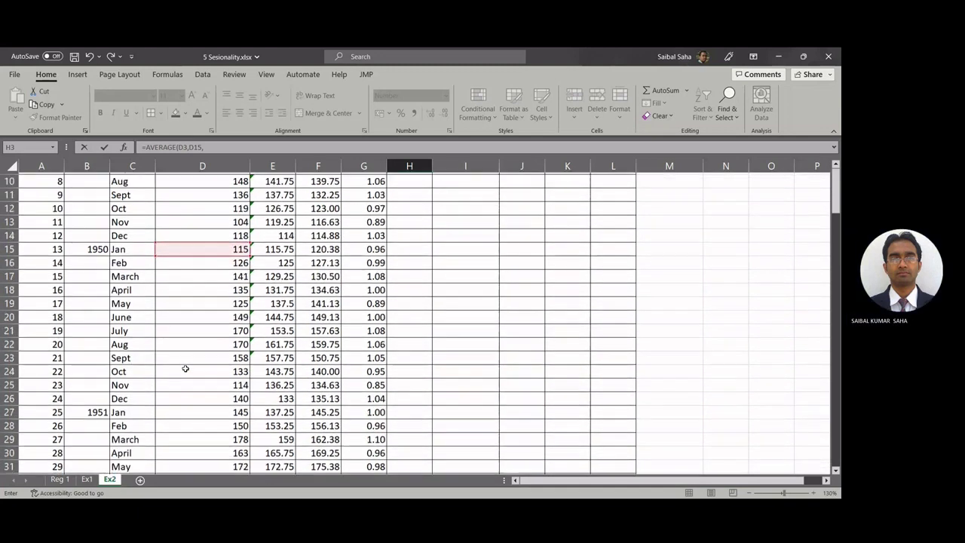
left_click(182, 398)
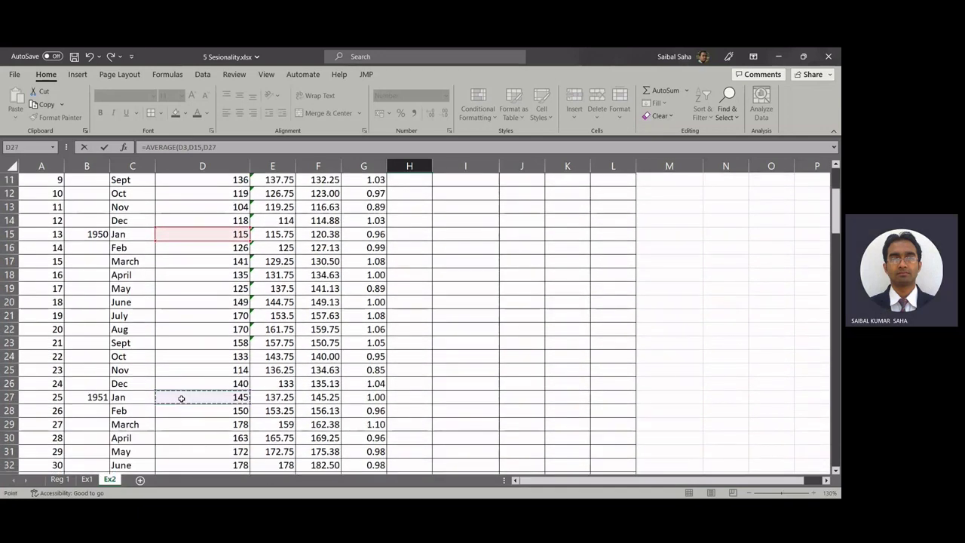
type(",")
scroll(182, 399, "down", 4)
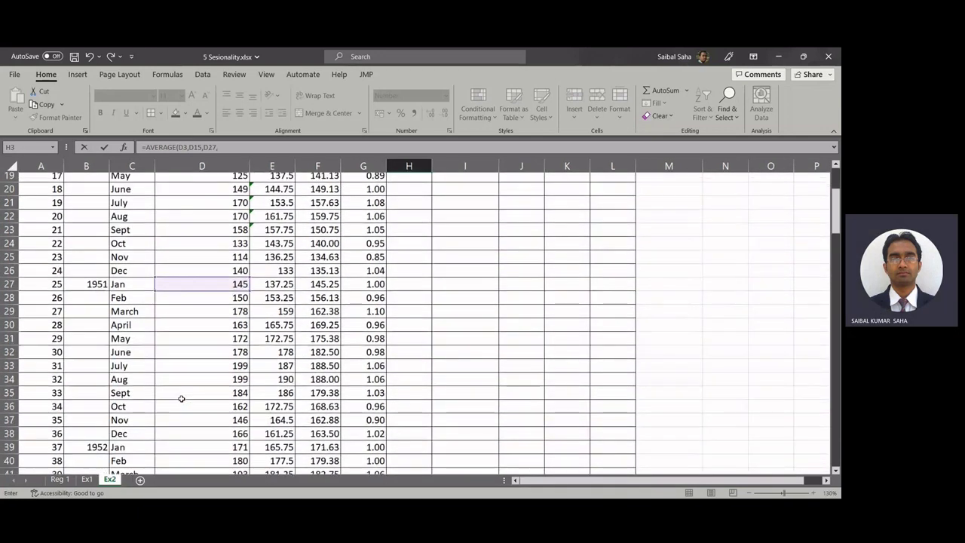
left_click(179, 407)
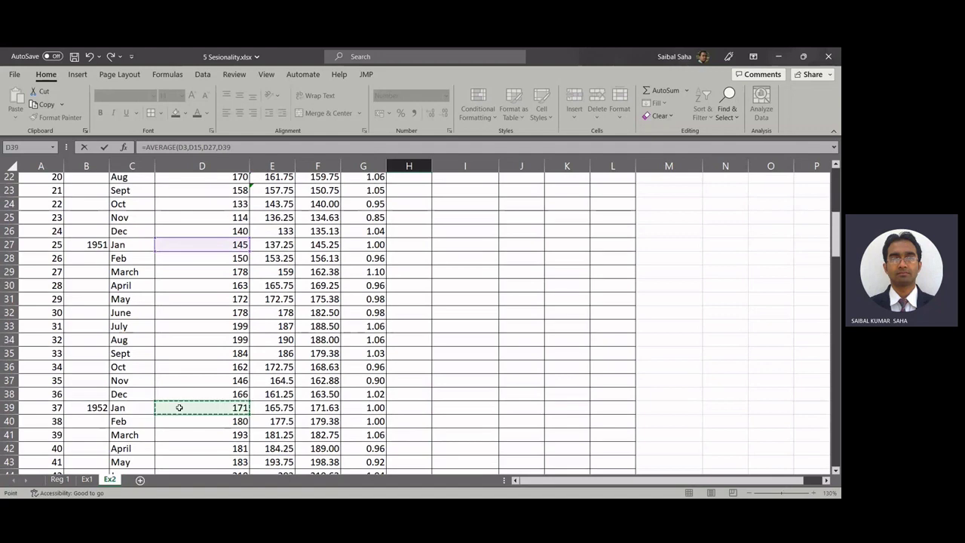
type(",")
scroll(180, 407, "down", 4)
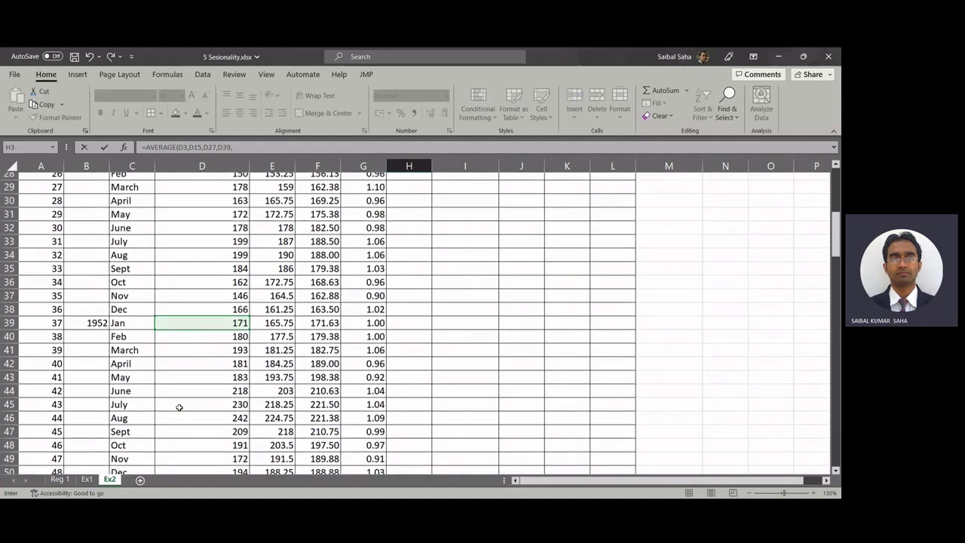
left_click(176, 421)
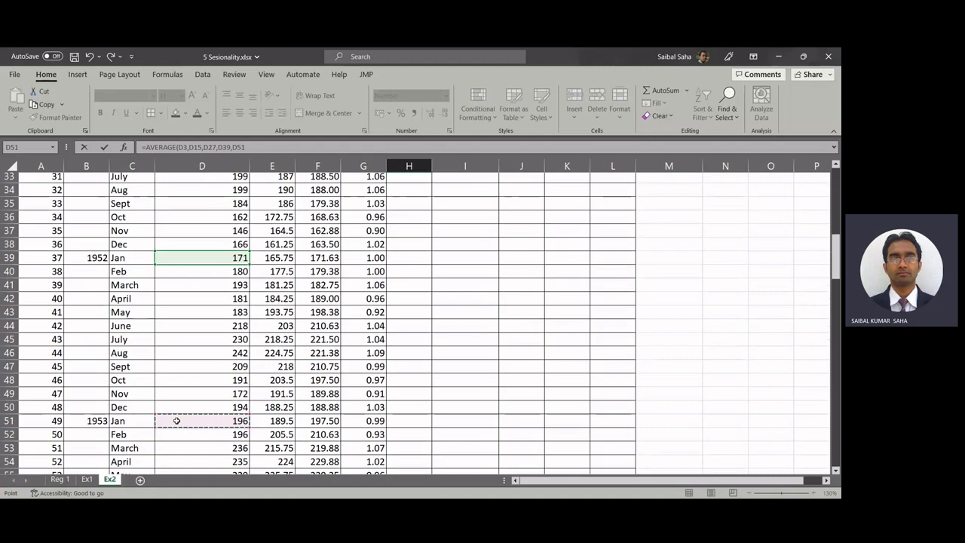
type(",")
scroll(177, 420, "down", 6)
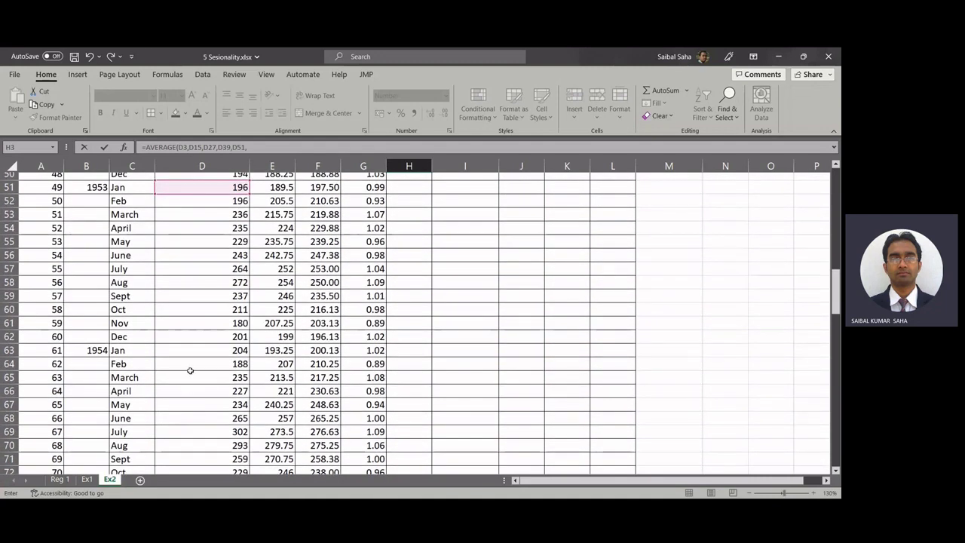
left_click(209, 350)
type(",")
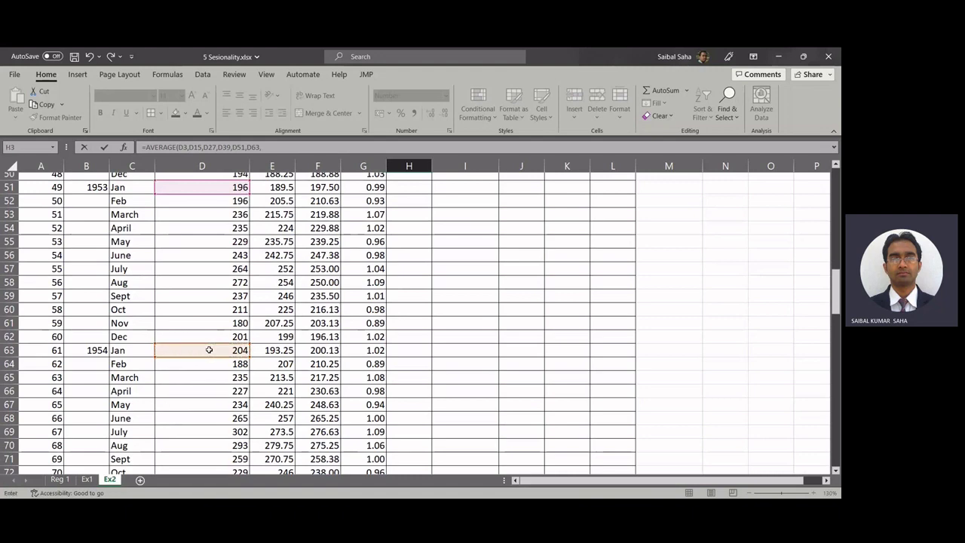
scroll(208, 350, "down", 3)
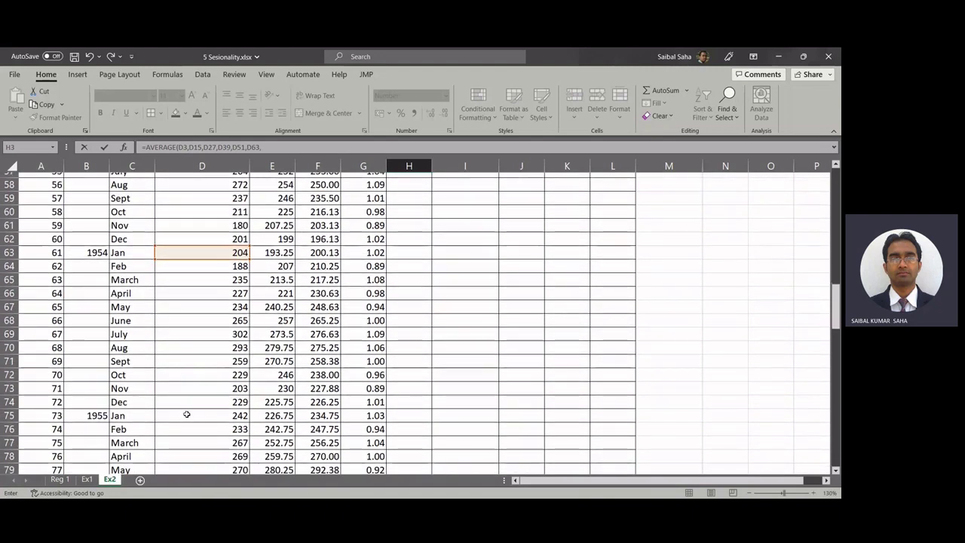
left_click(185, 414)
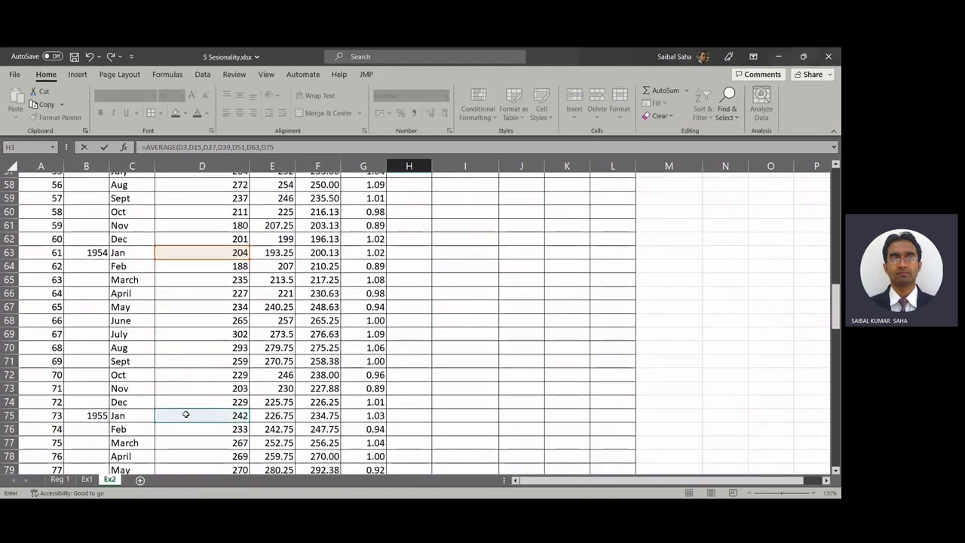
type(",")
Step: Add the January counts D87, D99, D111, D123 and D135 to the H3 average
scroll(167, 420, "down", 4)
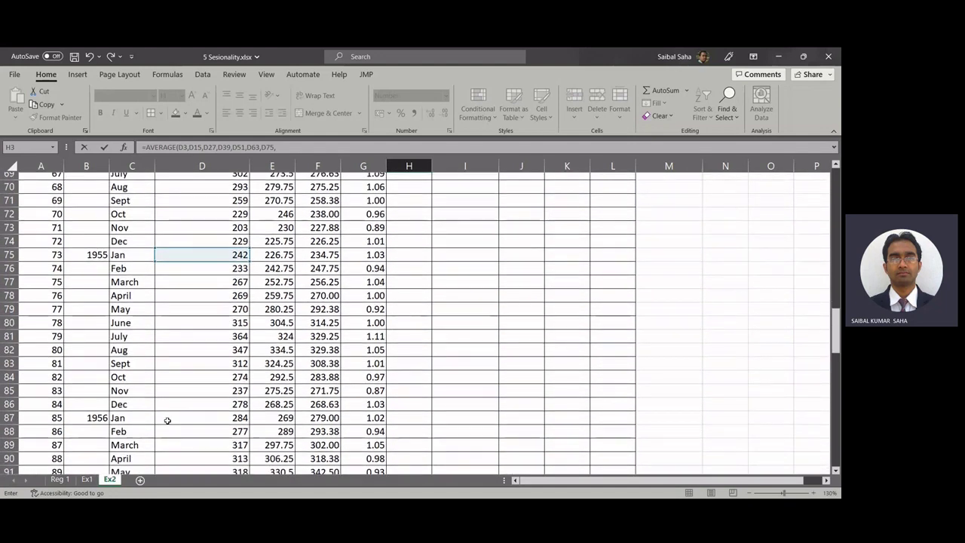
left_click(168, 420)
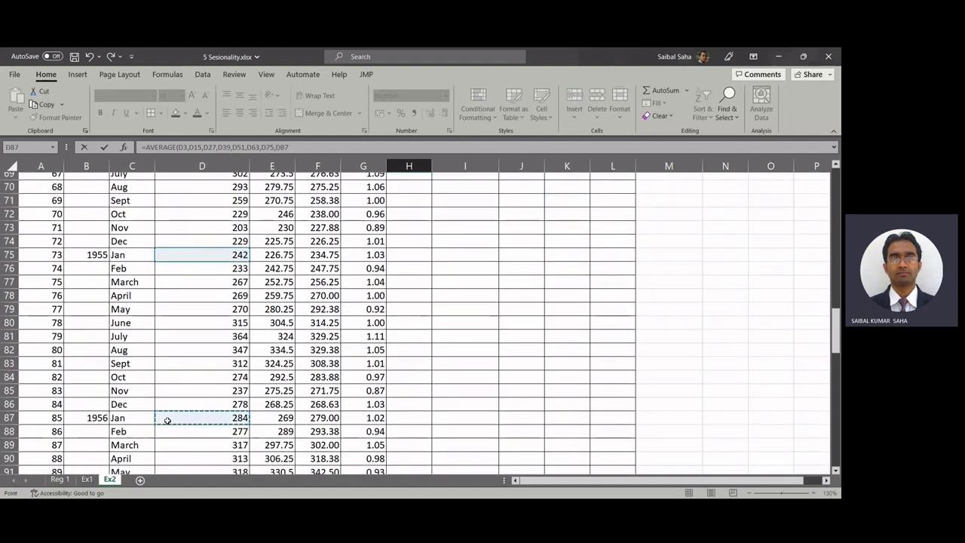
type(",")
scroll(167, 420, "down", 5)
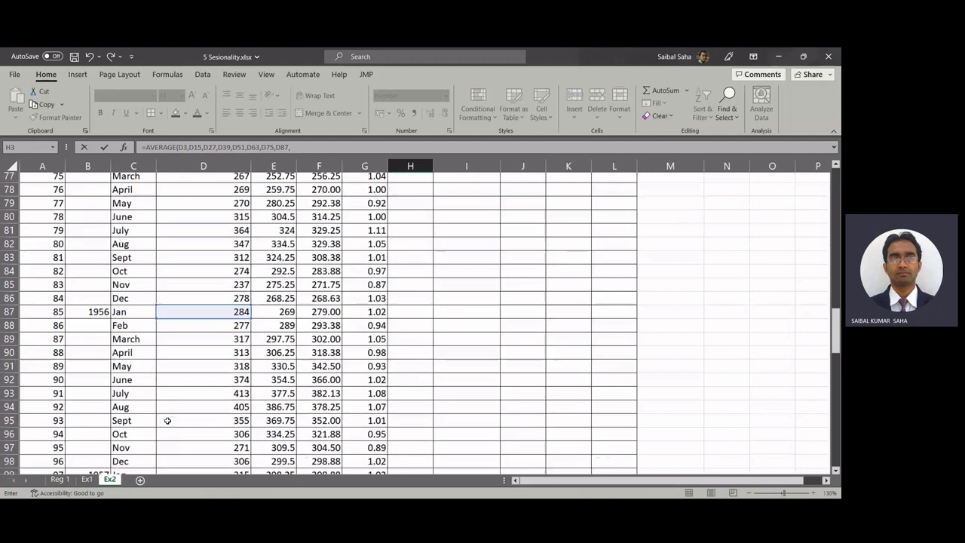
left_click(200, 390)
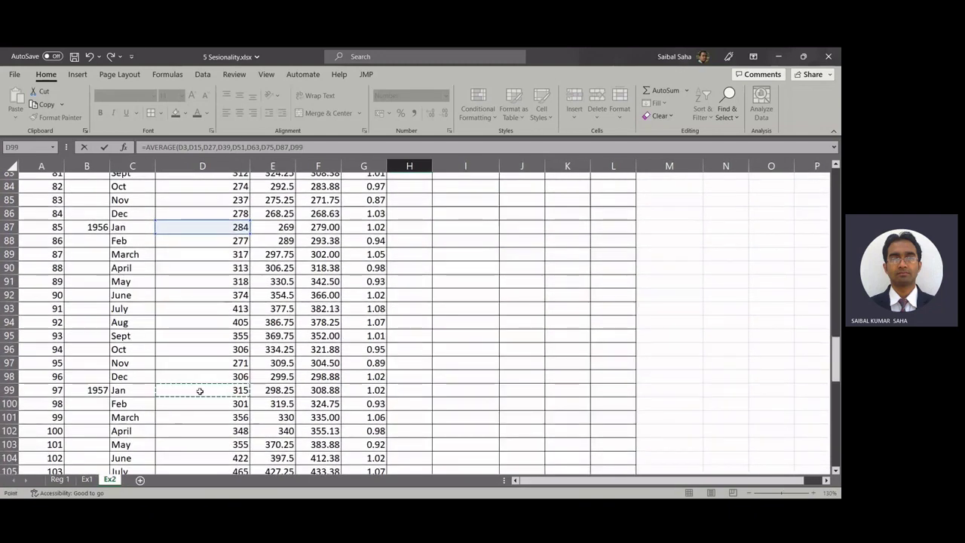
scroll(196, 396, "down", 4)
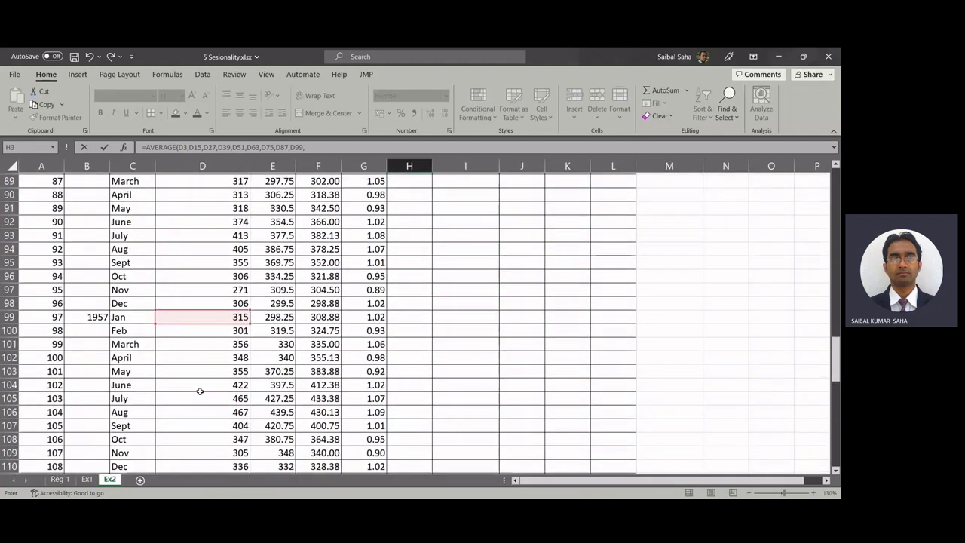
left_click(186, 404)
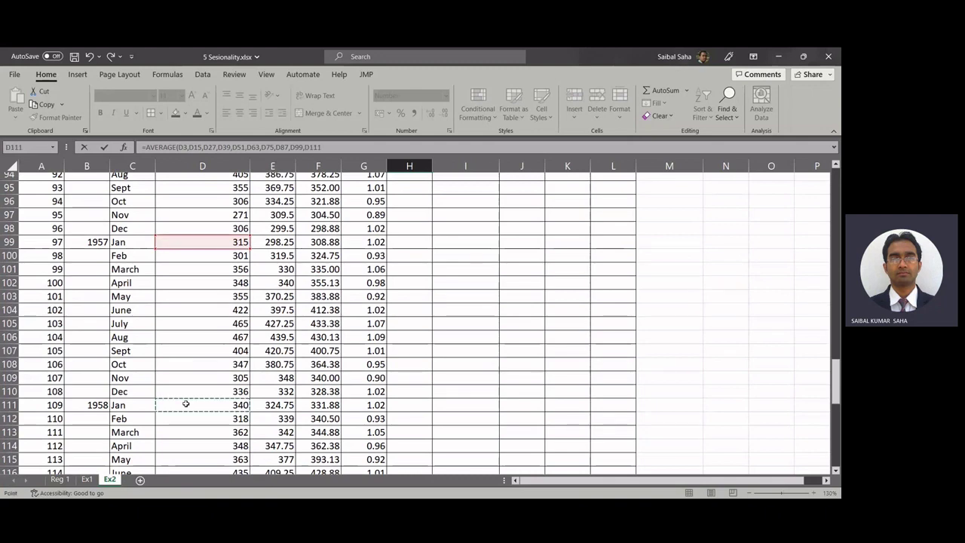
type(",")
scroll(185, 403, "down", 2)
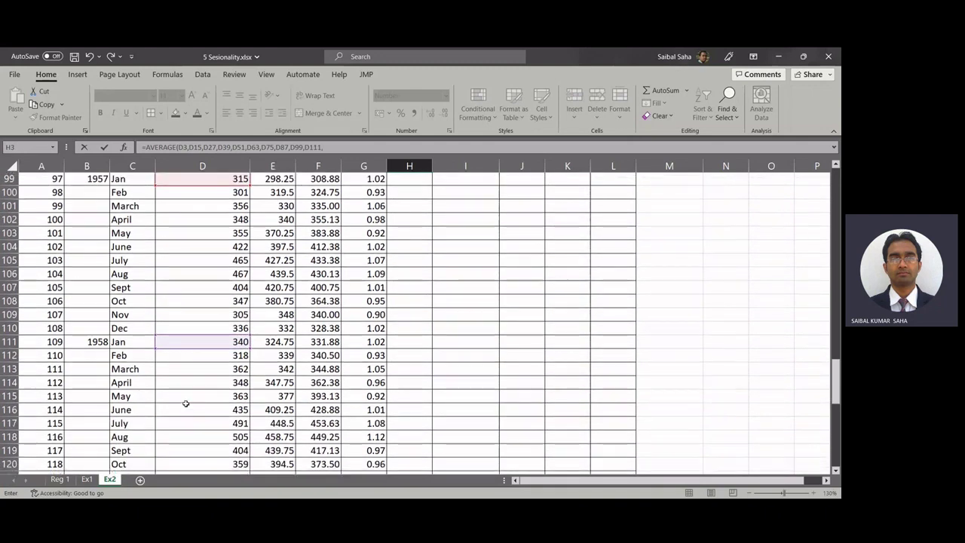
scroll(186, 377, "down", 2)
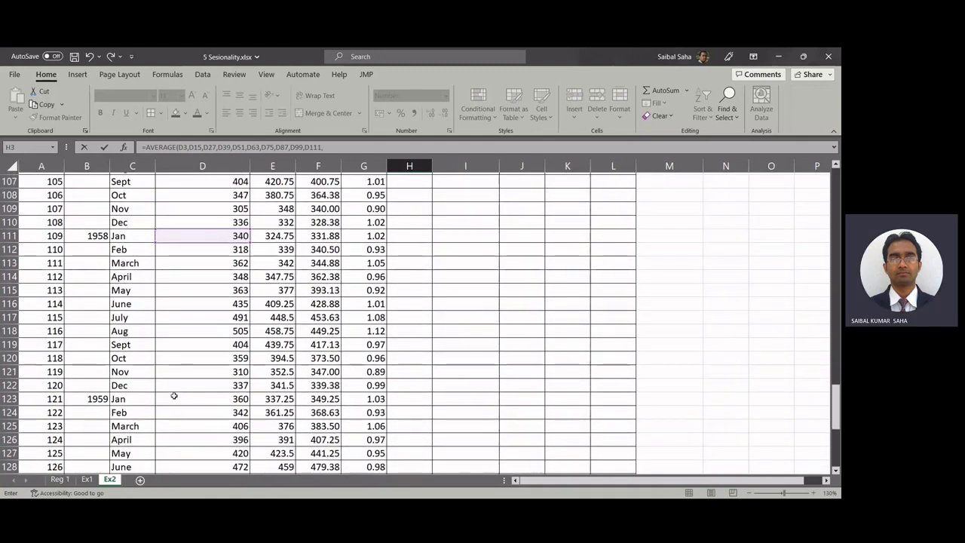
left_click(174, 396)
type(",")
scroll(173, 396, "down", 5)
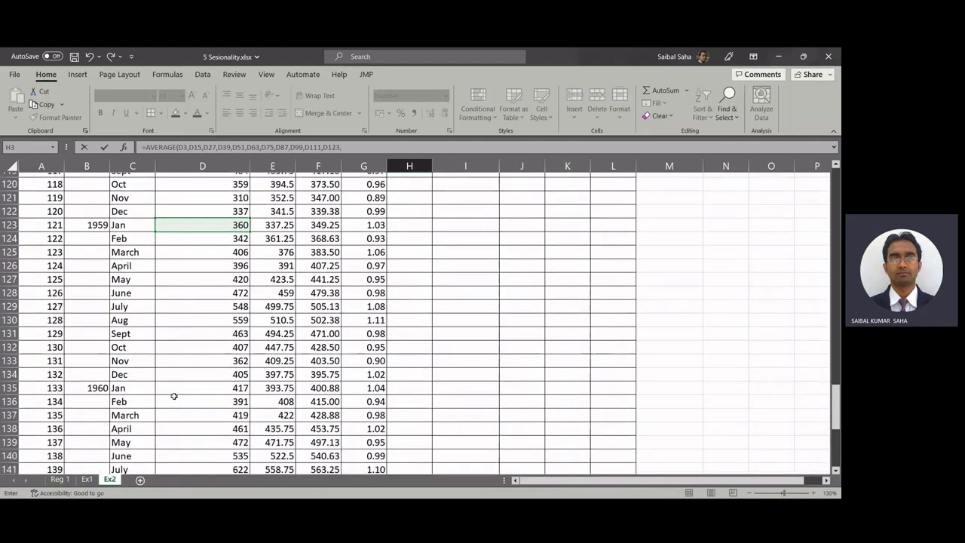
left_click(189, 365)
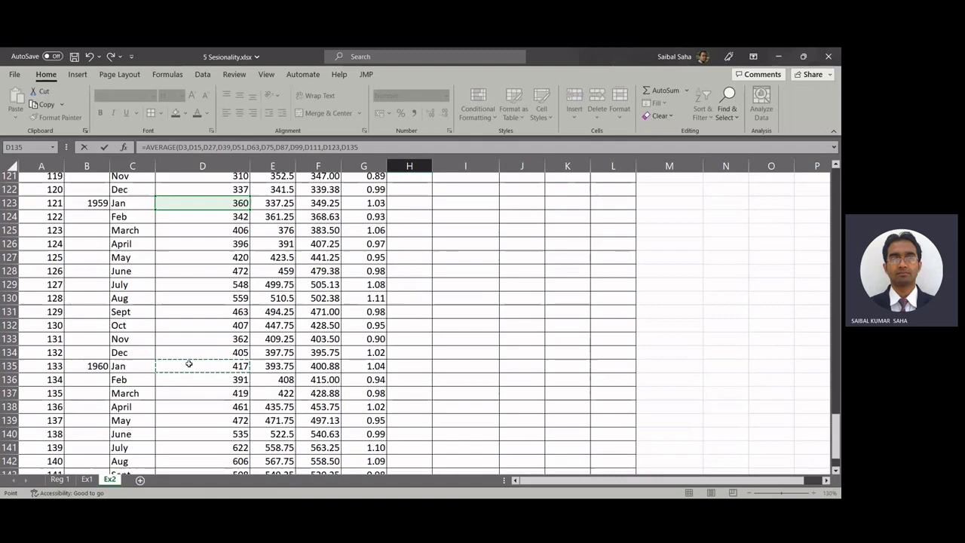
type(",")
Step: Replace the trailing comma with a closing parenthesis and commit, giving 241.75 in H3
scroll(188, 364, "down", 3)
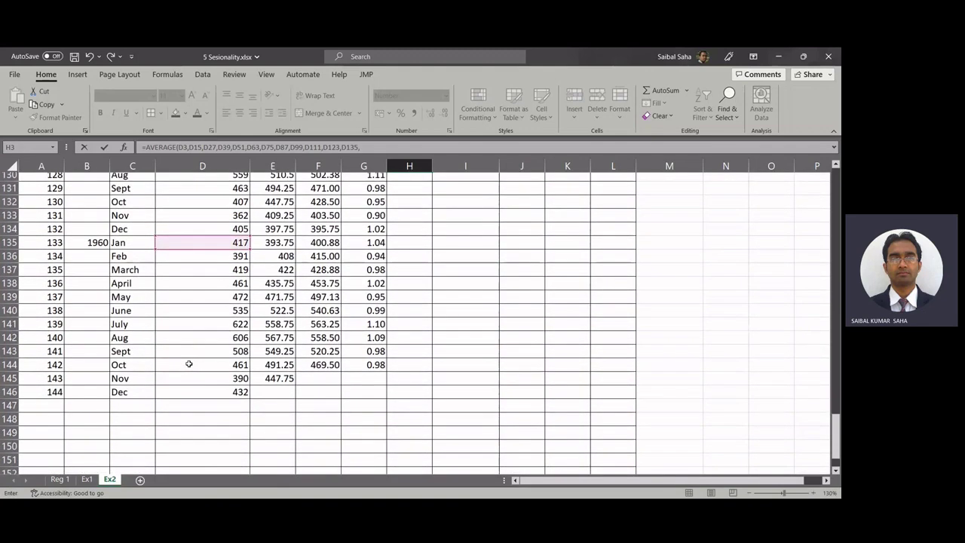
scroll(189, 364, "up", 20)
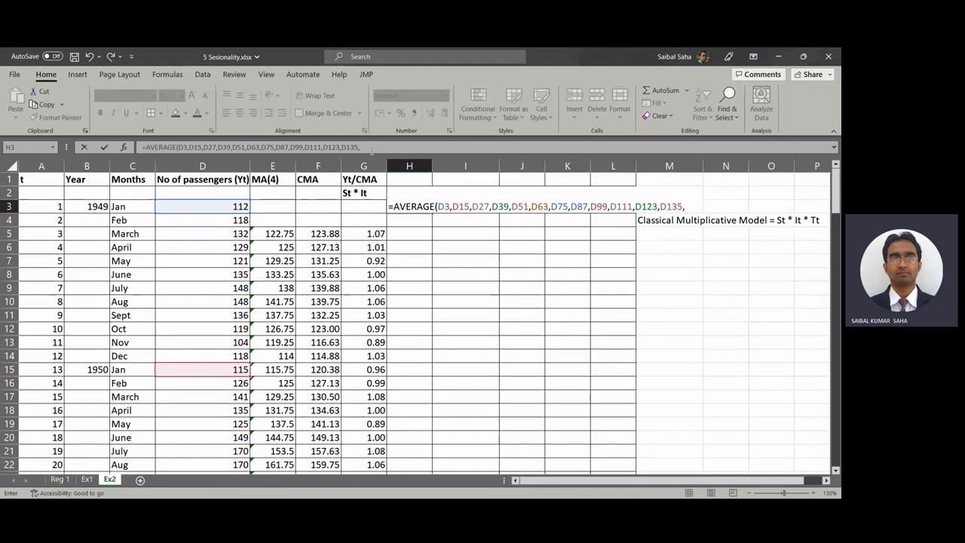
left_click(371, 150)
key("BackSpace")
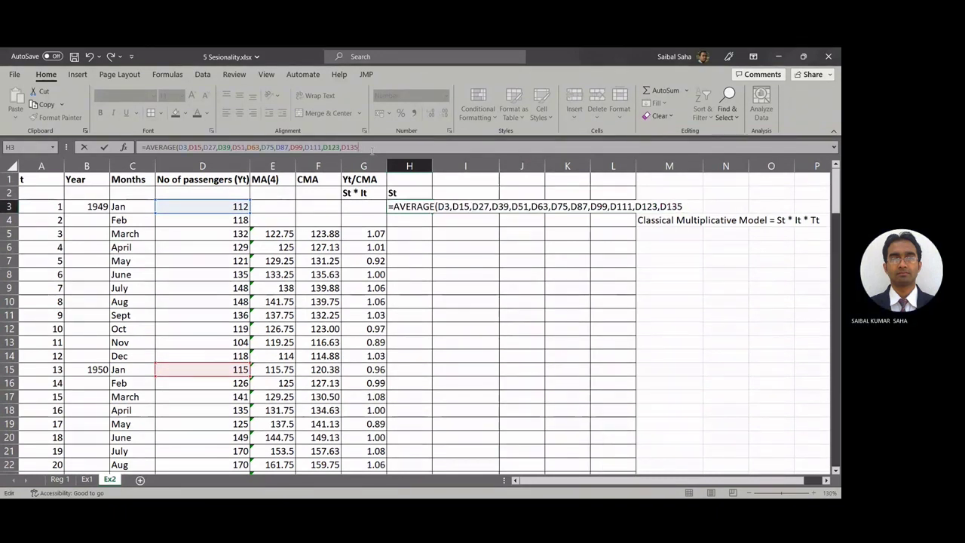
type(")")
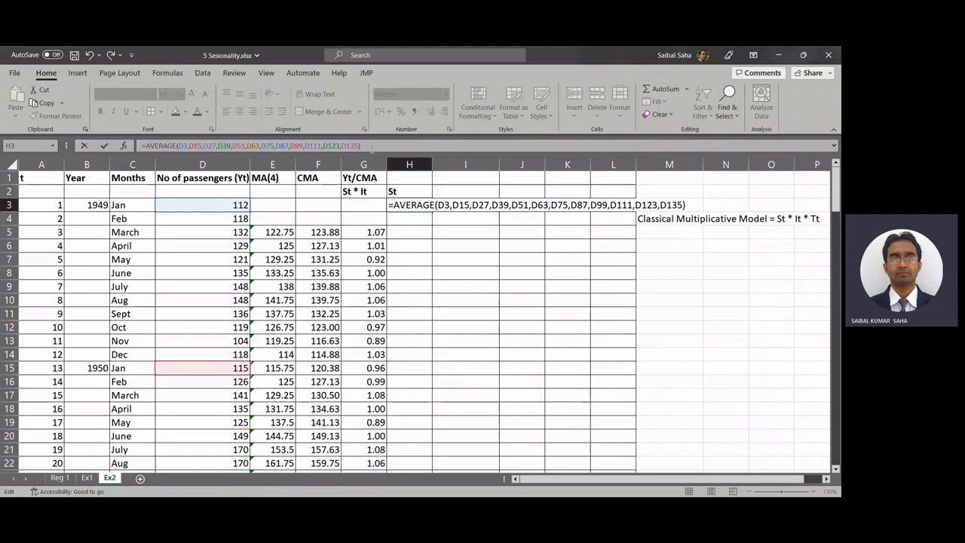
key("Return")
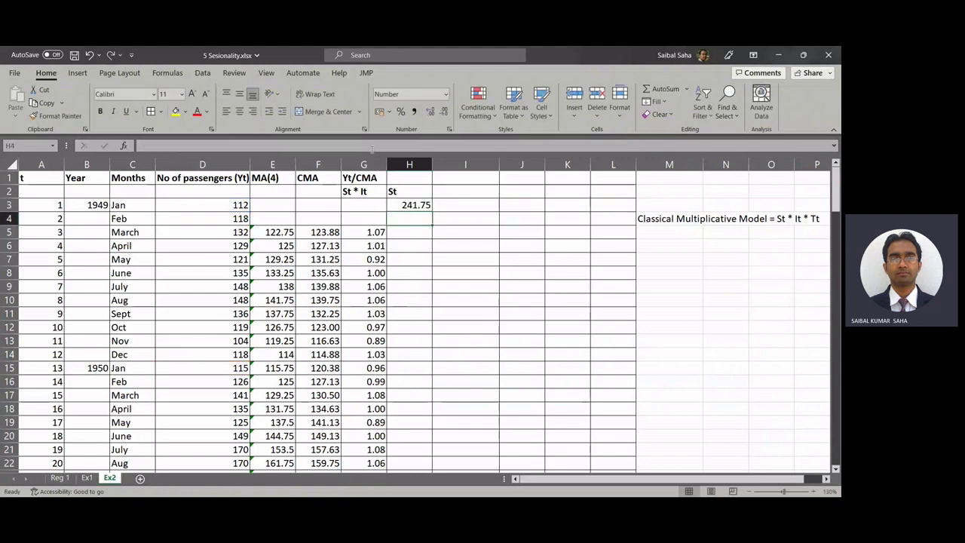
Step: Enter the label 'Average no of passengers' in cell M6
left_click(660, 249)
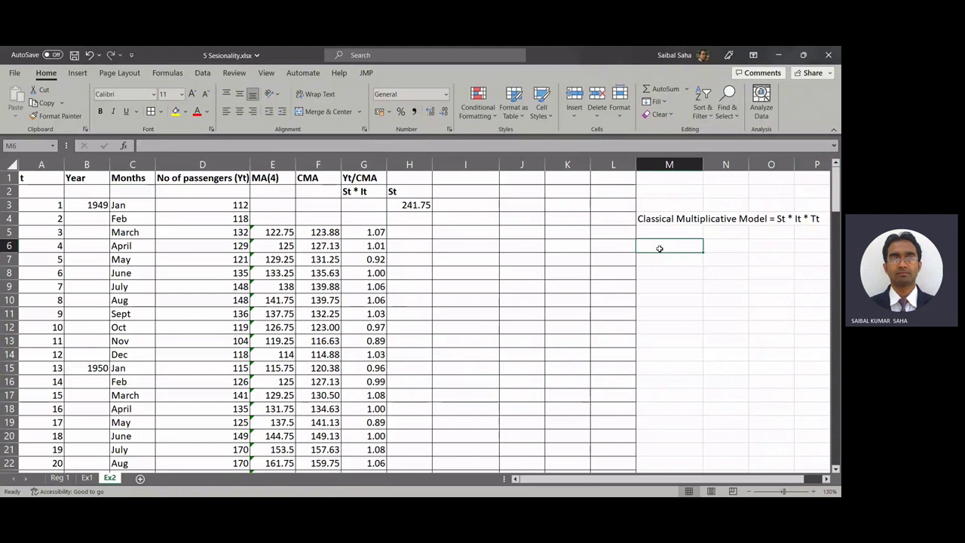
type("A")
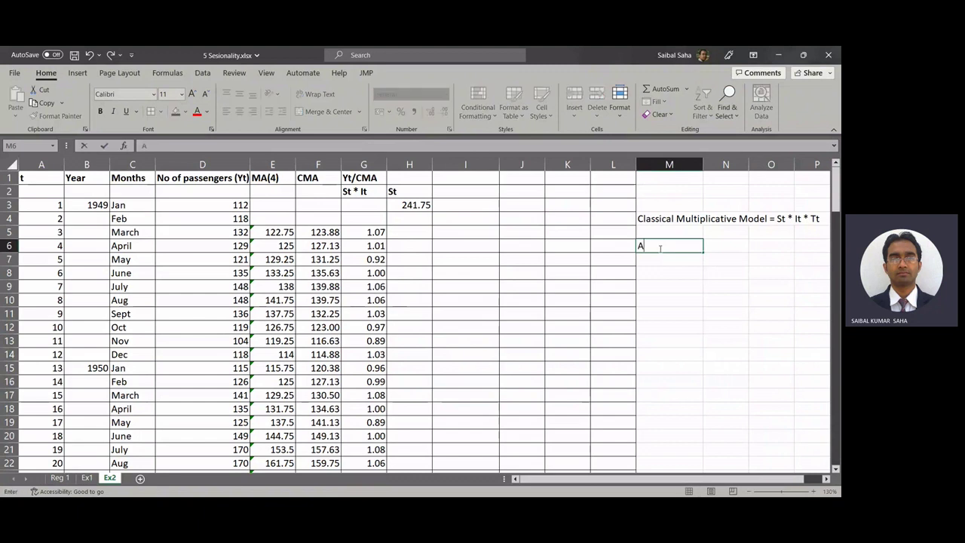
type("verage no of pass")
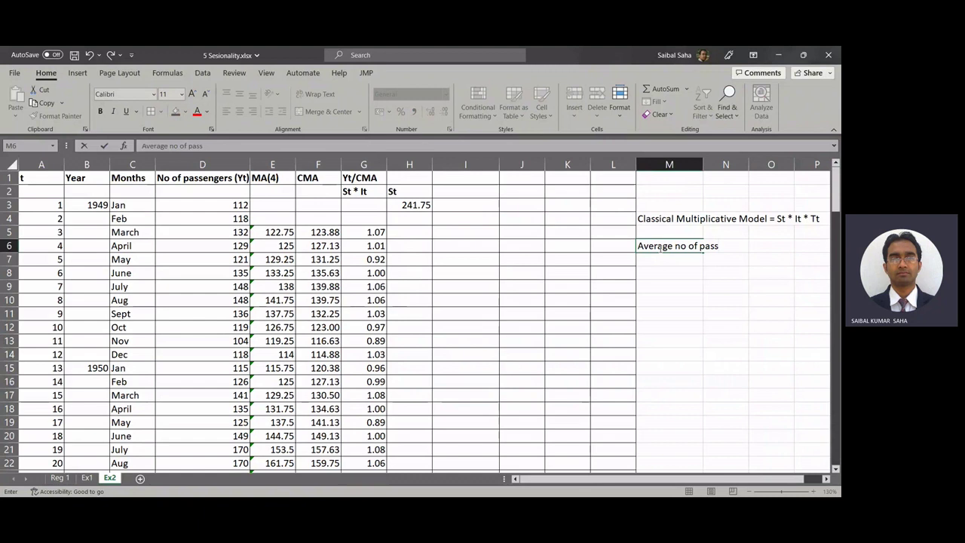
type("eng")
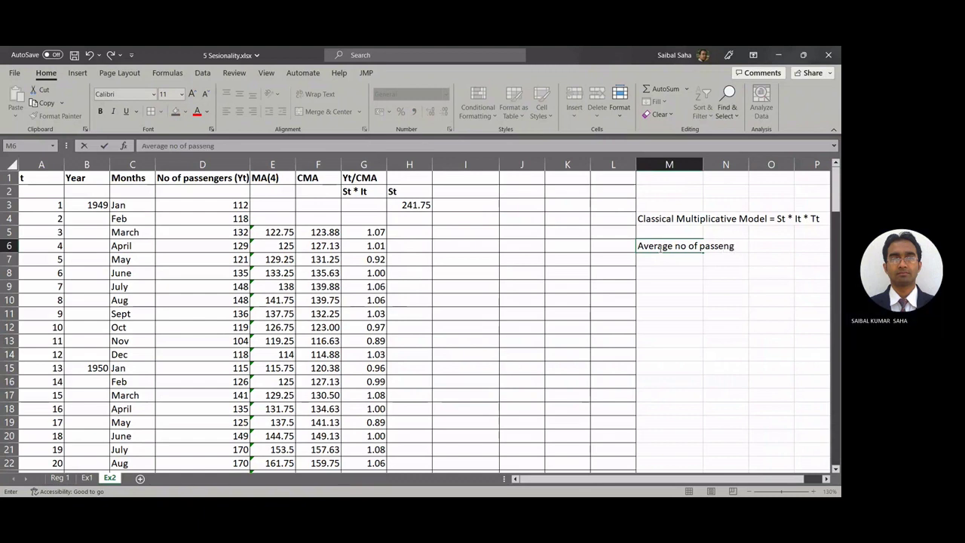
type("ers")
key("Return")
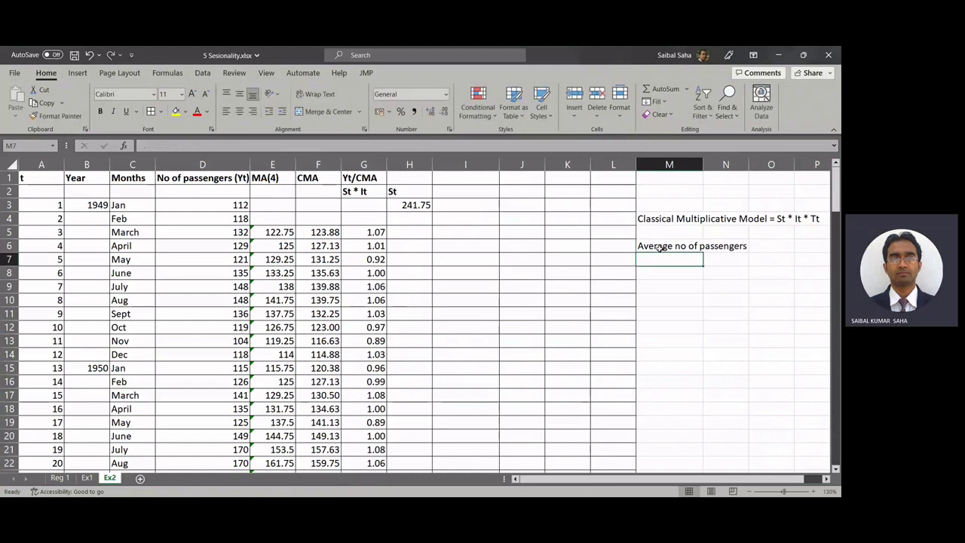
left_click(660, 249)
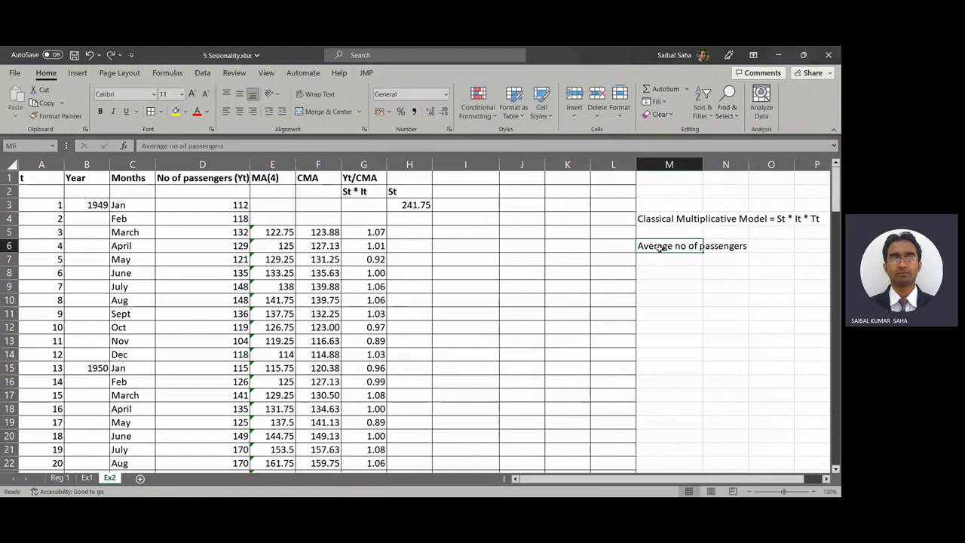
left_click(460, 149)
left_click(608, 245)
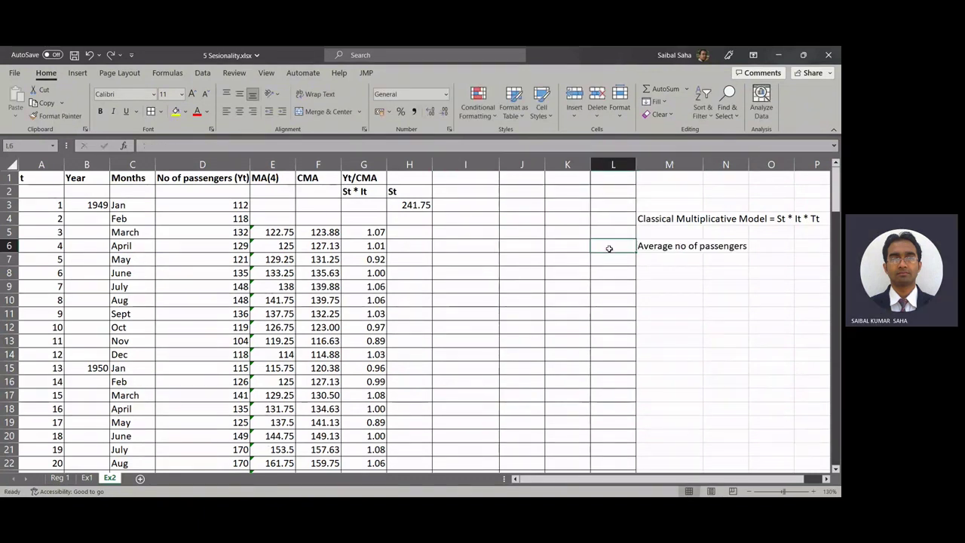
left_click(765, 247)
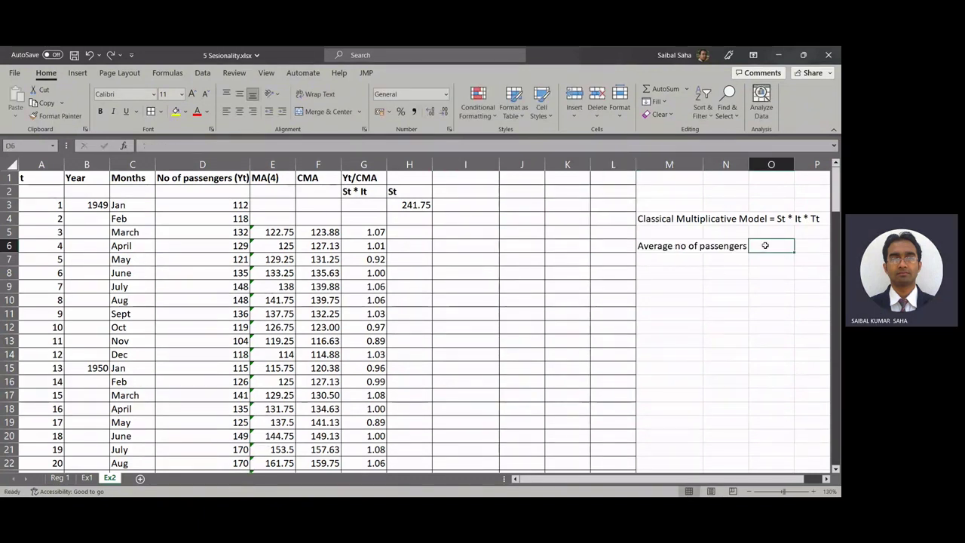
Step: Begin =AVERAGE(D3:D146 in O6 covering all 144 monthly passenger counts
type("=ave")
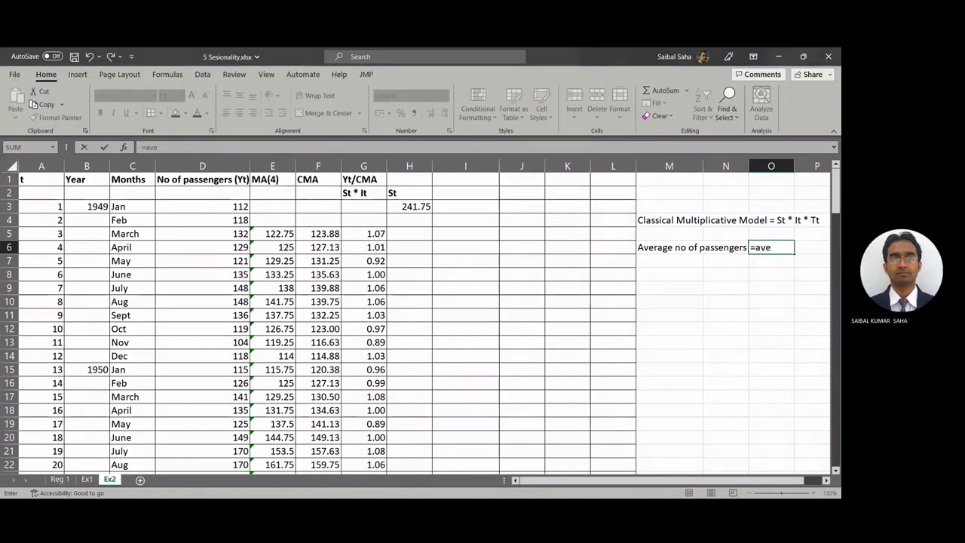
key("Down")
key("Tab")
mouse_move(221, 207)
left_mouse_down()
mouse_move(236, 370)
mouse_move(227, 468)
mouse_move(231, 419)
left_mouse_up()
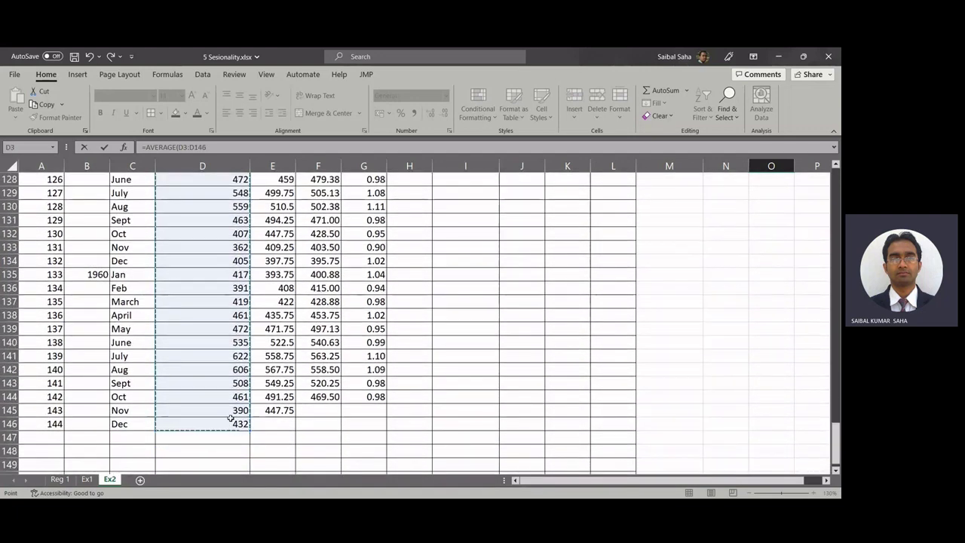